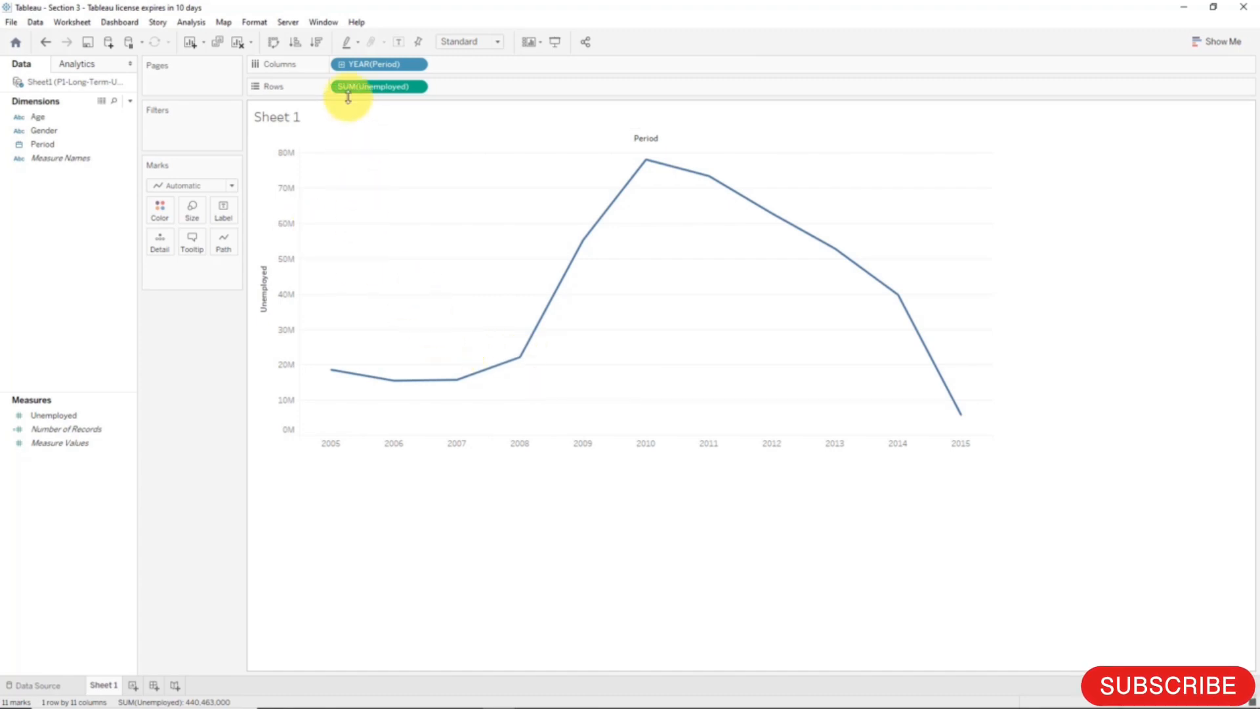
Step: Check the yearly unemployed values along the line, and change Period on Columns to the discrete Month level
mouse_move(459, 389)
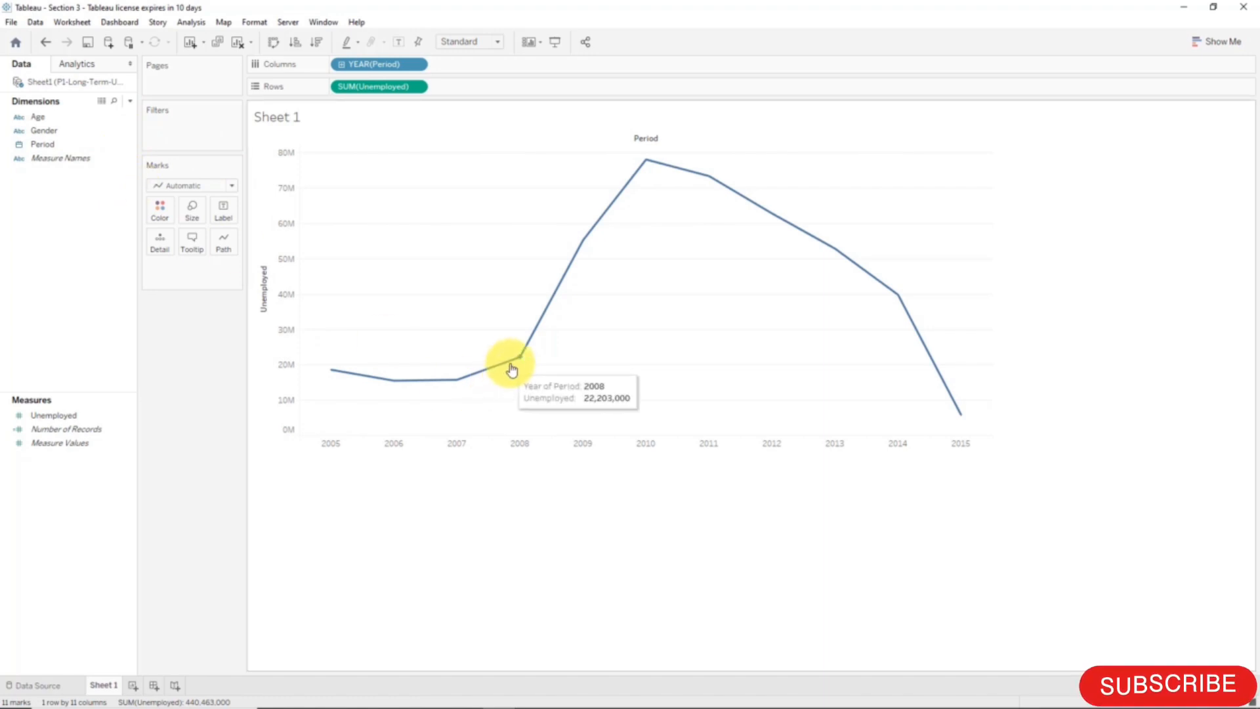
mouse_move(564, 292)
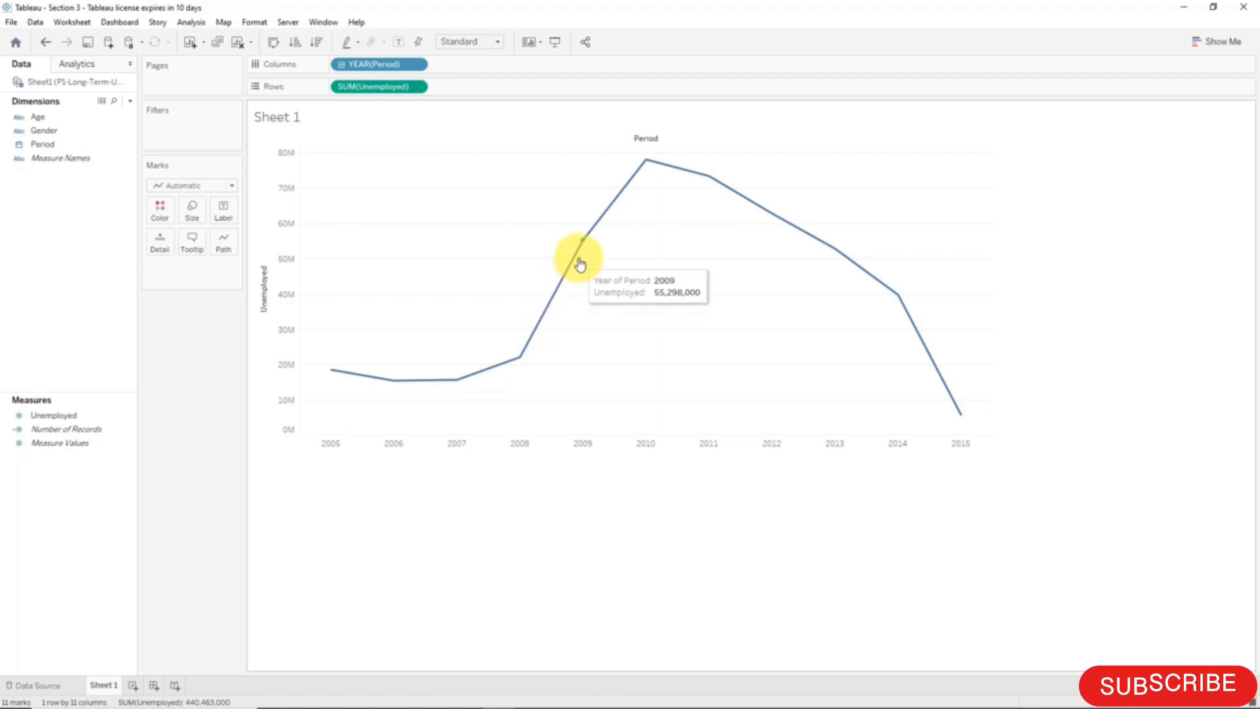
mouse_move(648, 164)
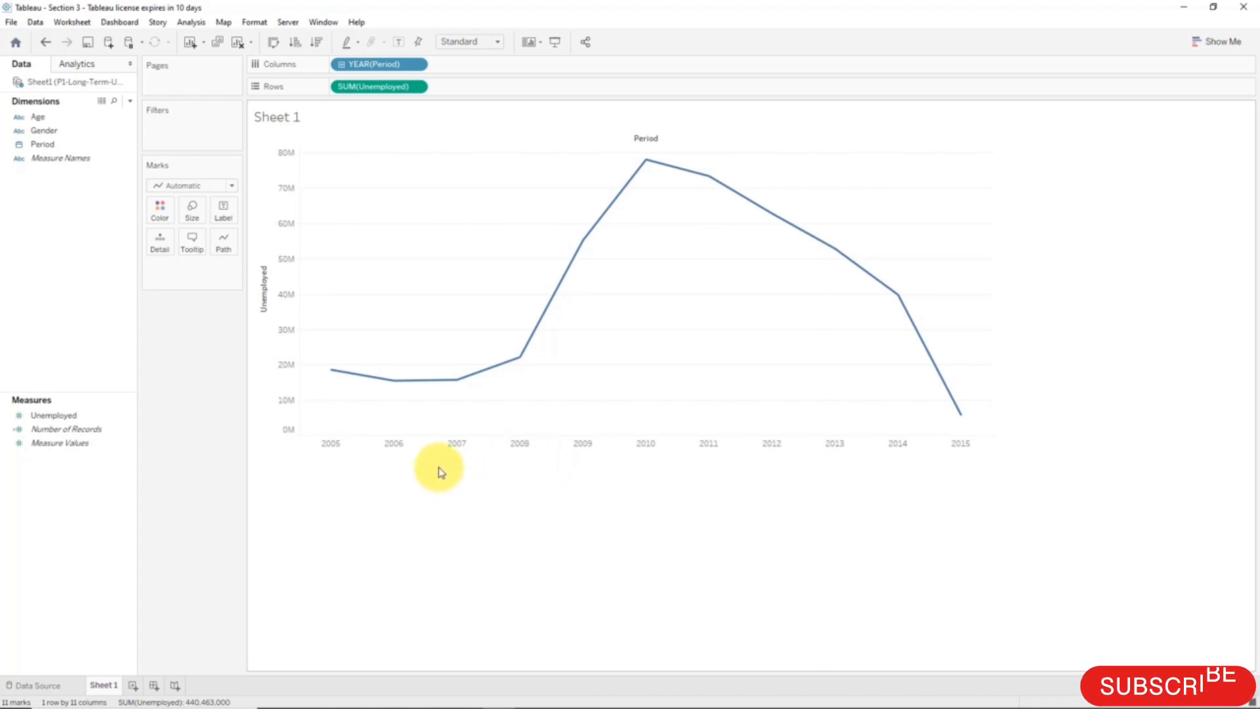
left_click(417, 64)
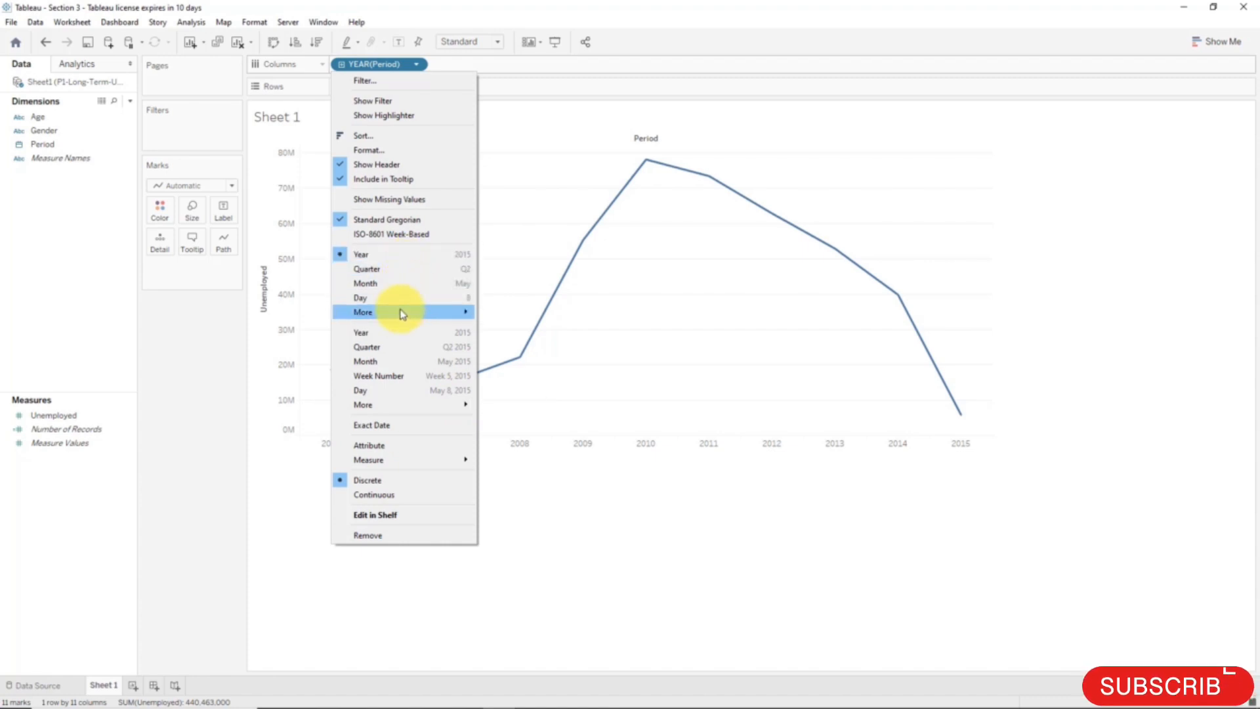
mouse_move(403, 313)
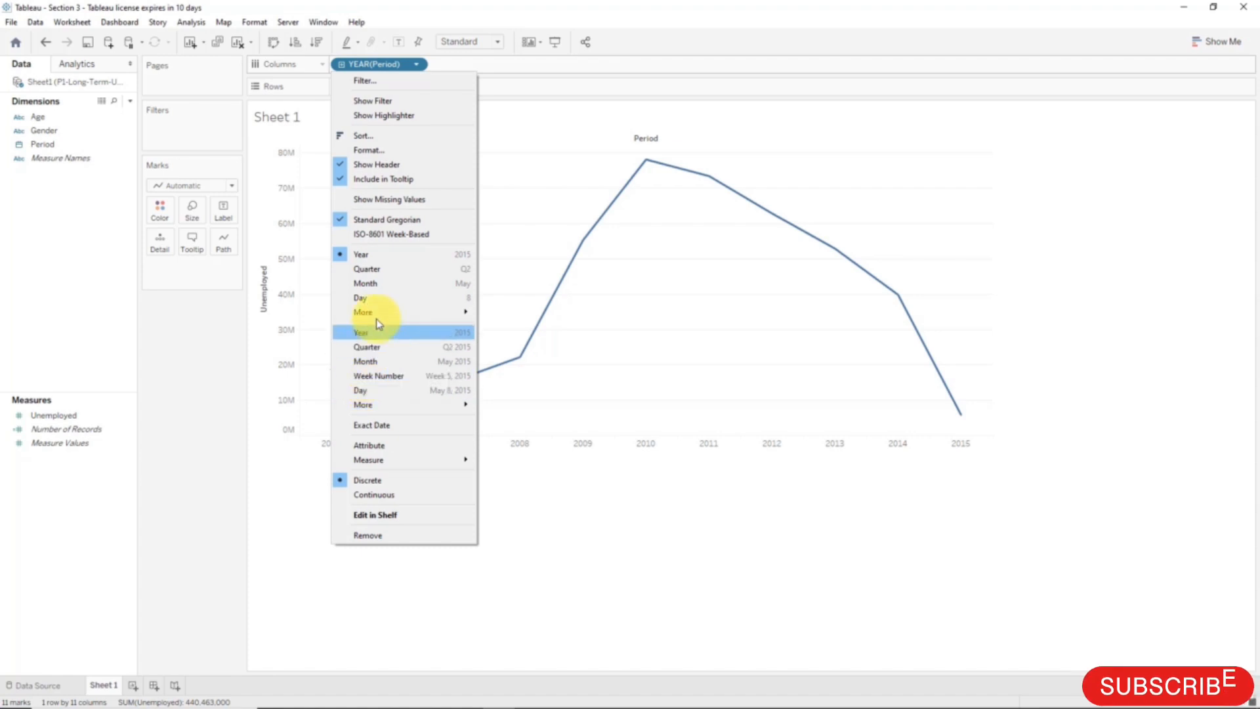
left_click(367, 283)
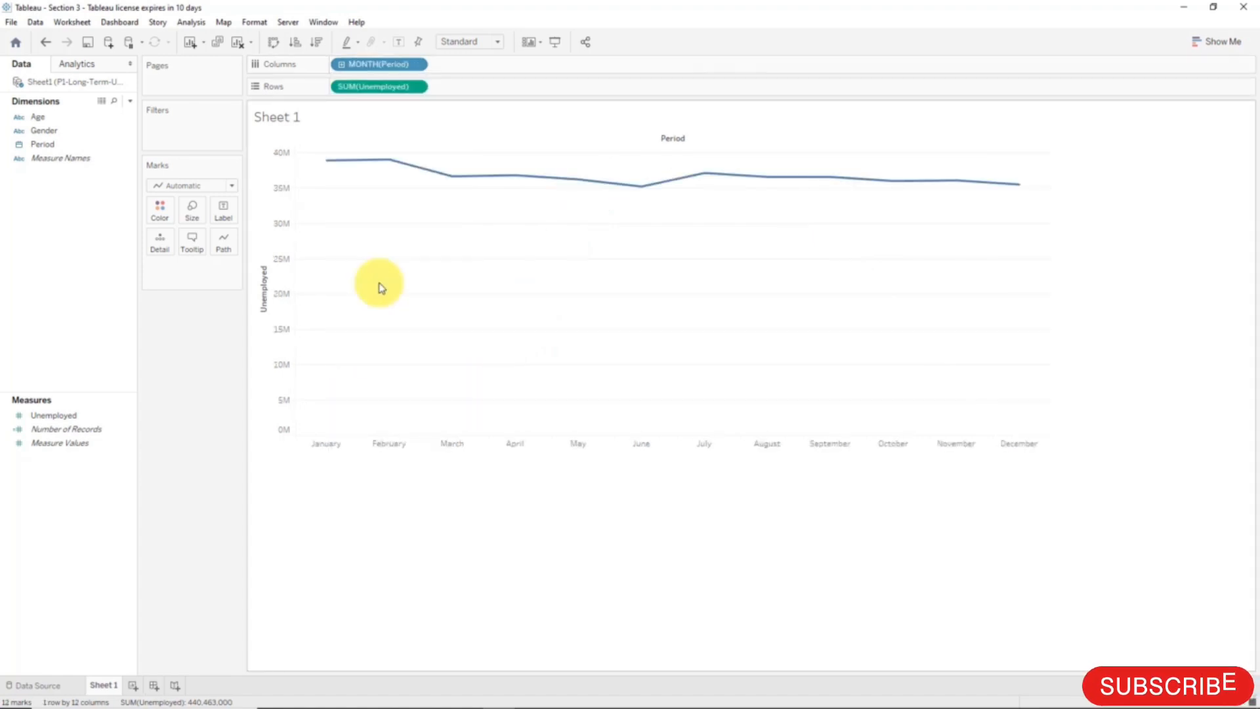
Step: Examine the unemployed values for each month along the line and the formula behind the Period field on Columns
mouse_move(385, 164)
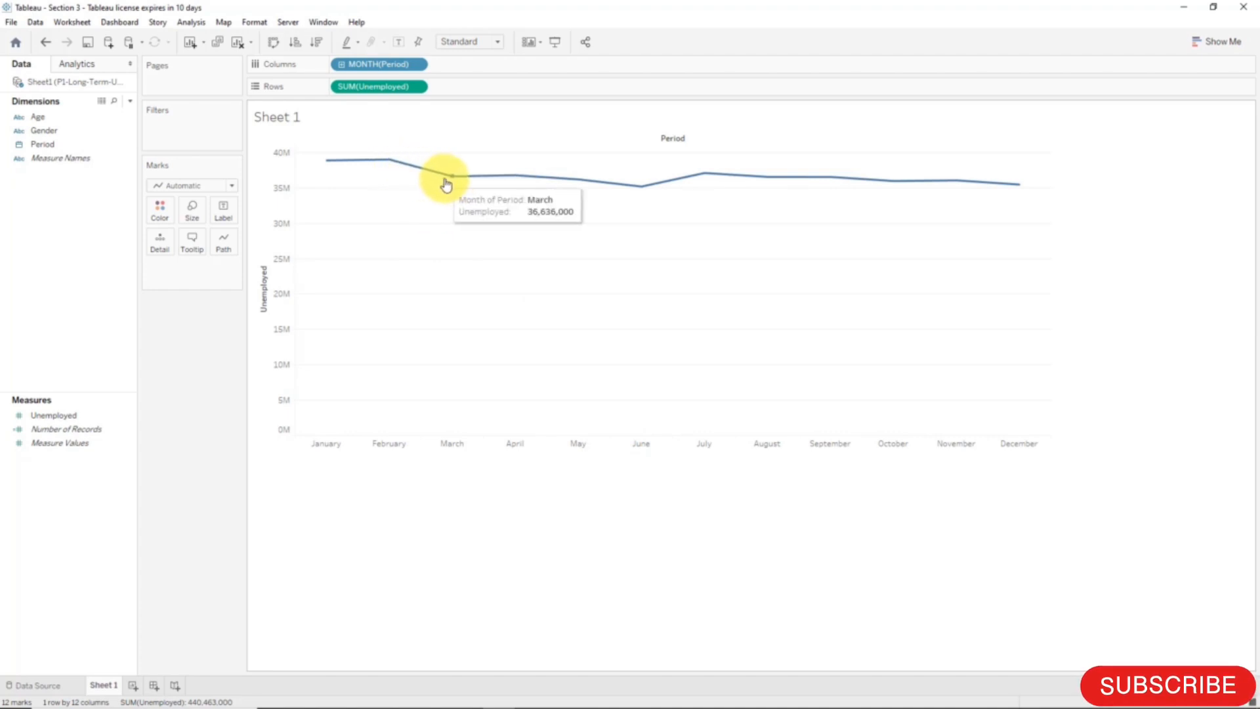
mouse_move(512, 186)
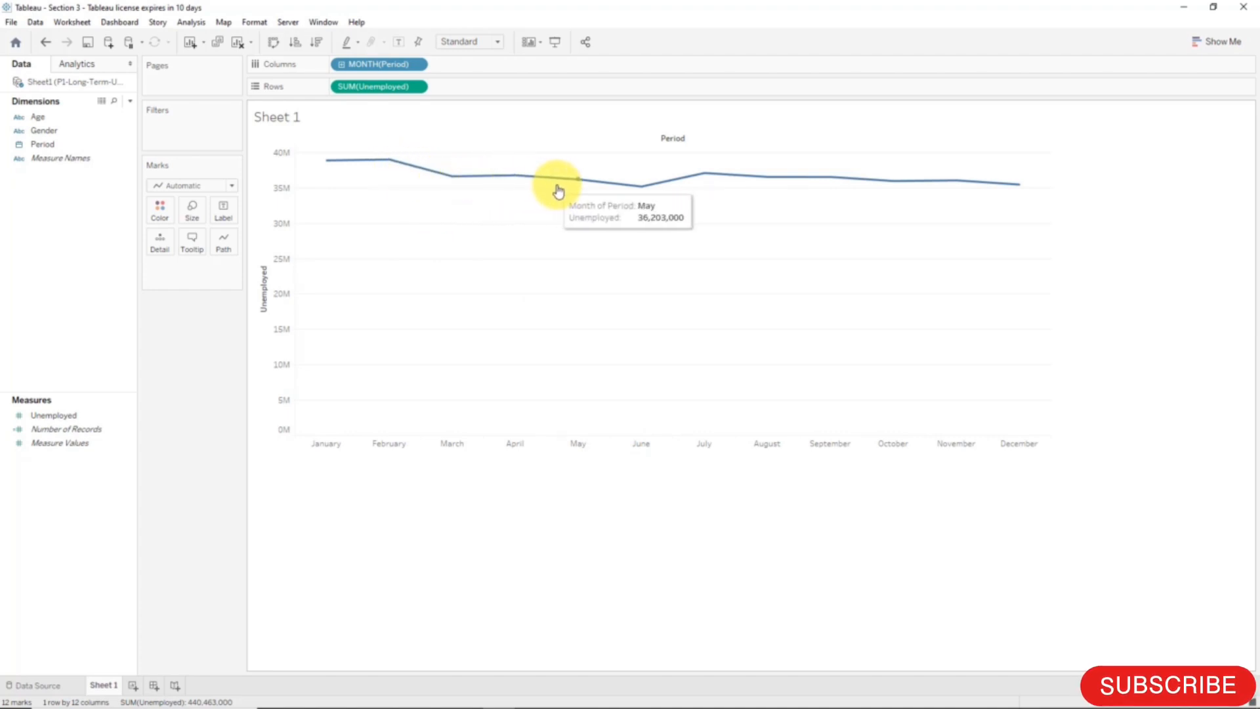
mouse_move(617, 194)
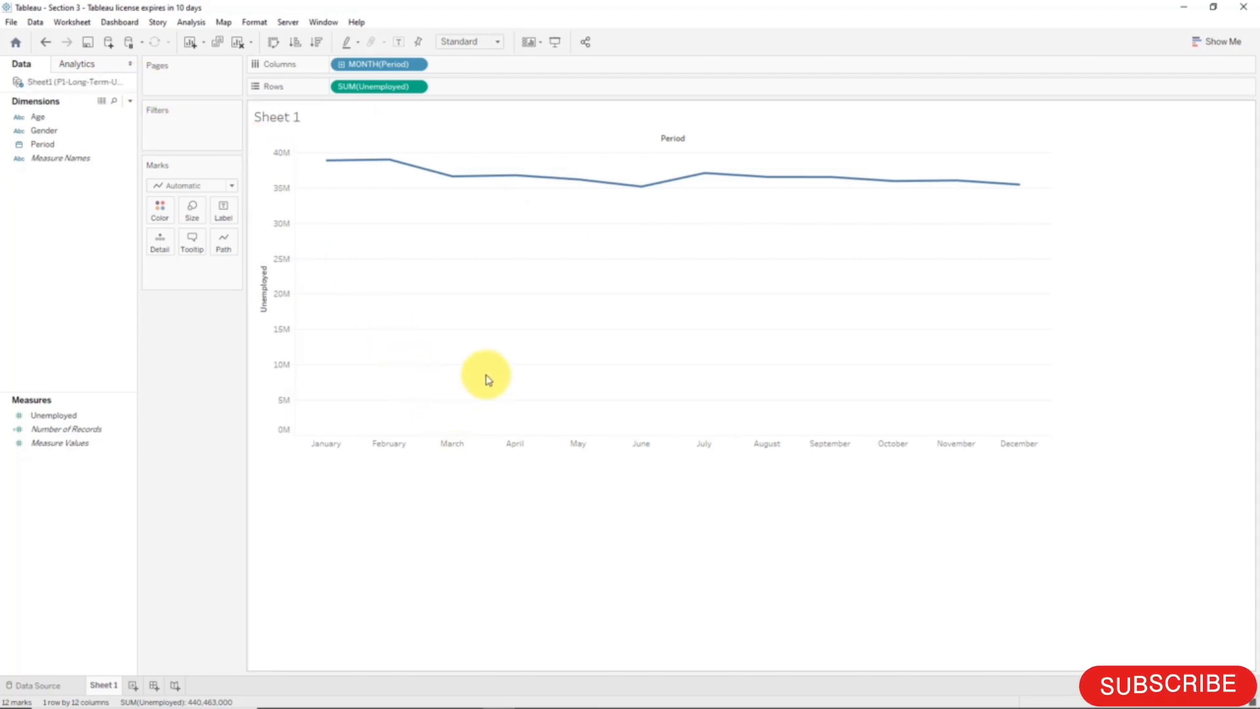
mouse_move(565, 178)
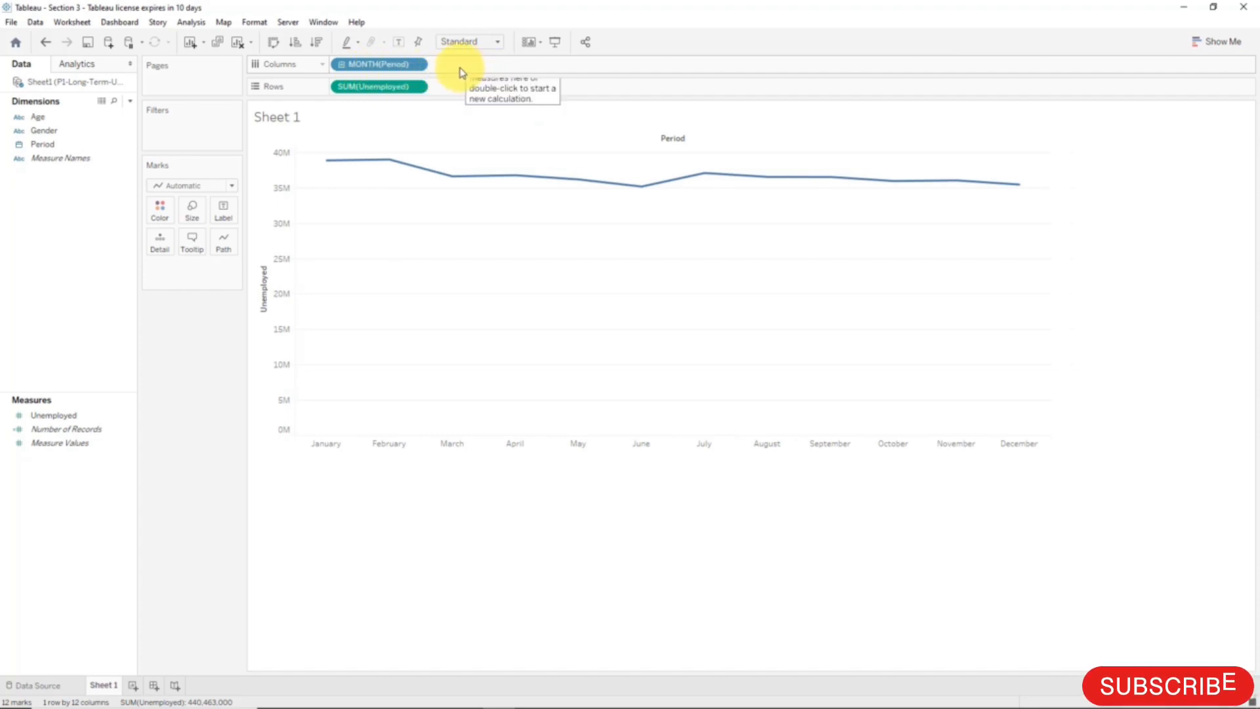
left_click(36, 145)
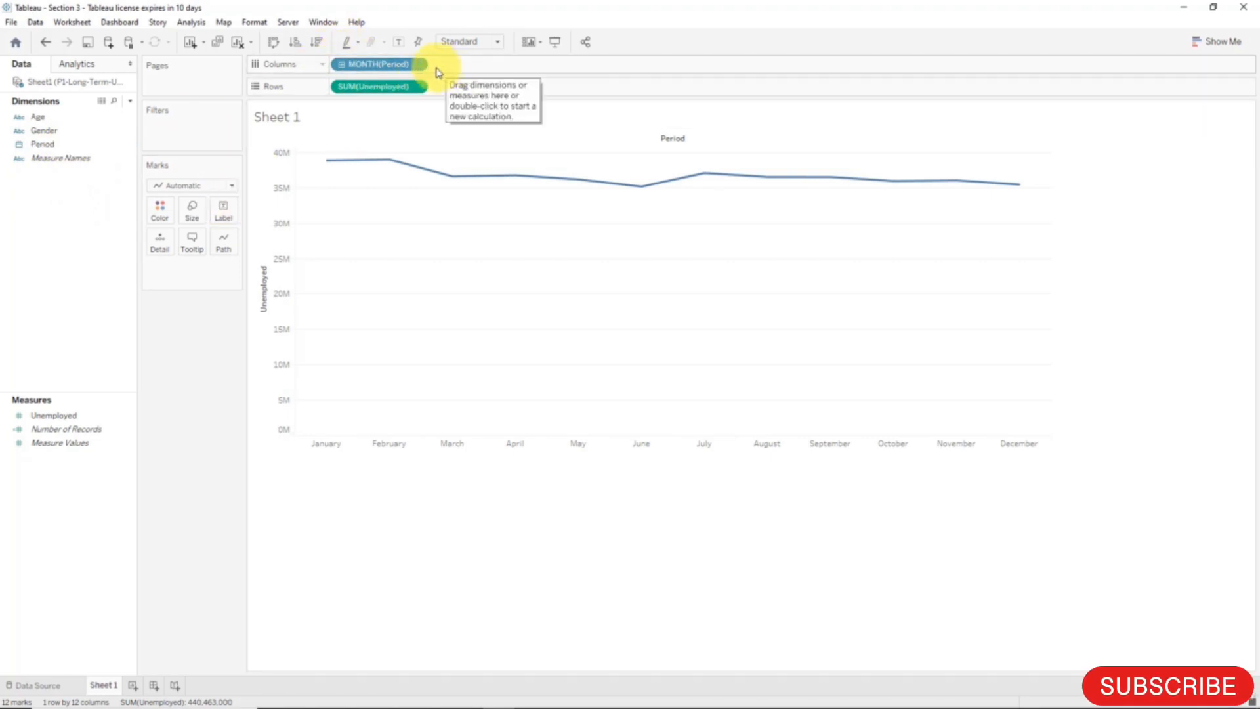
double_click(379, 64)
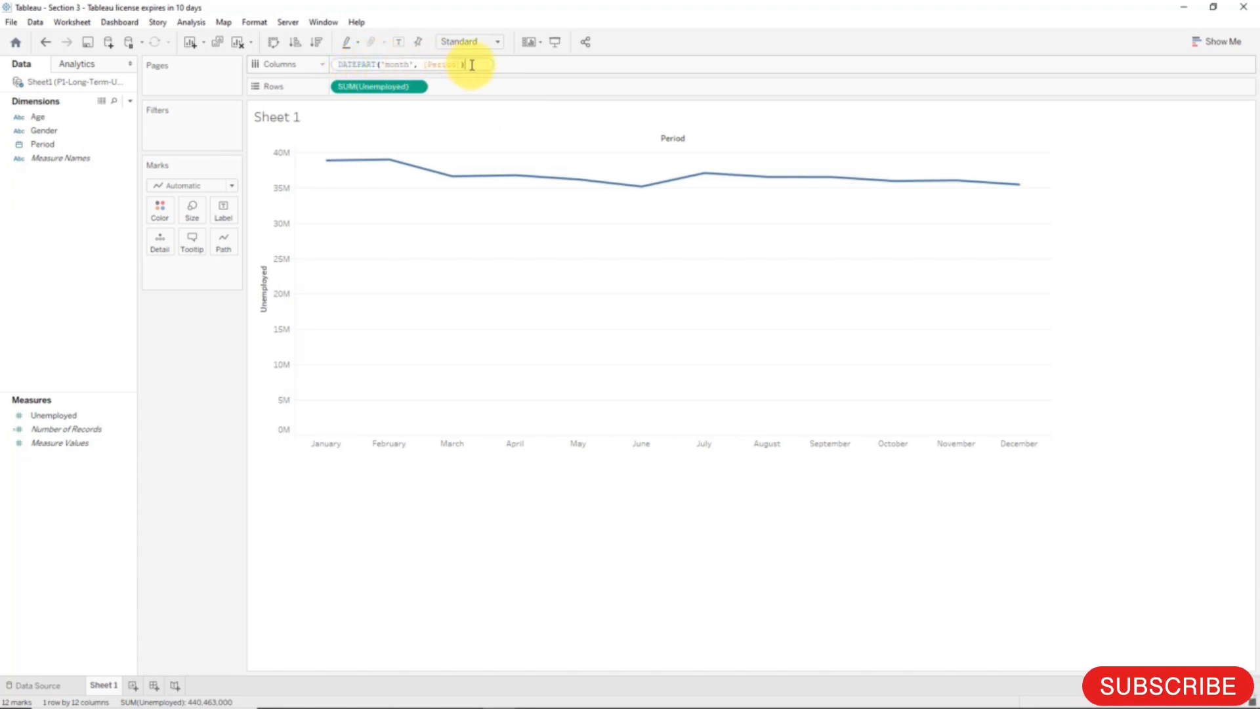
left_click(516, 72)
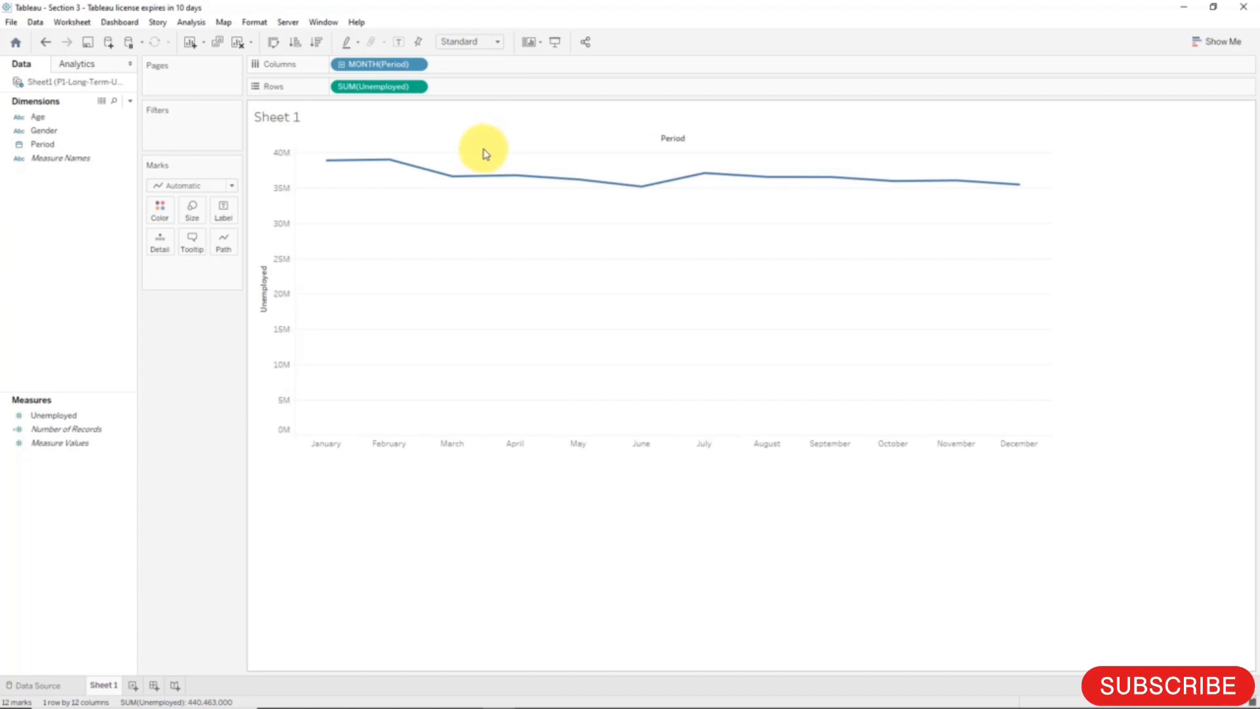
left_click(97, 131)
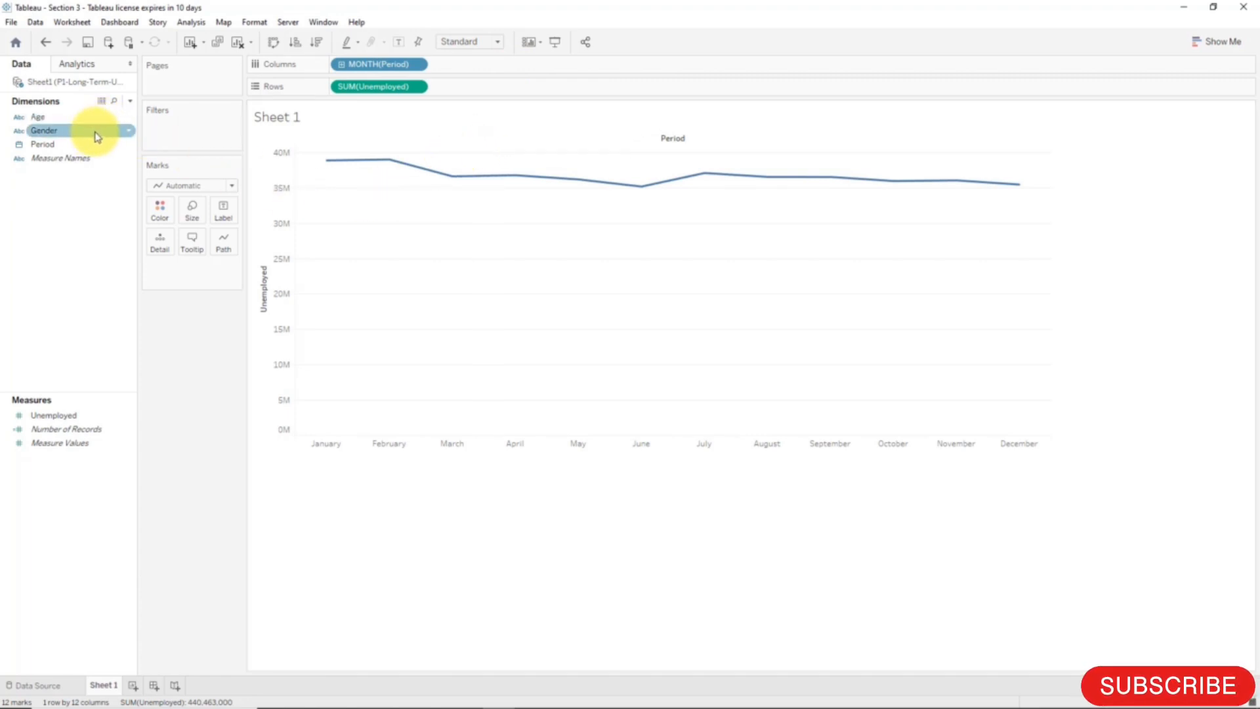
left_click(93, 122)
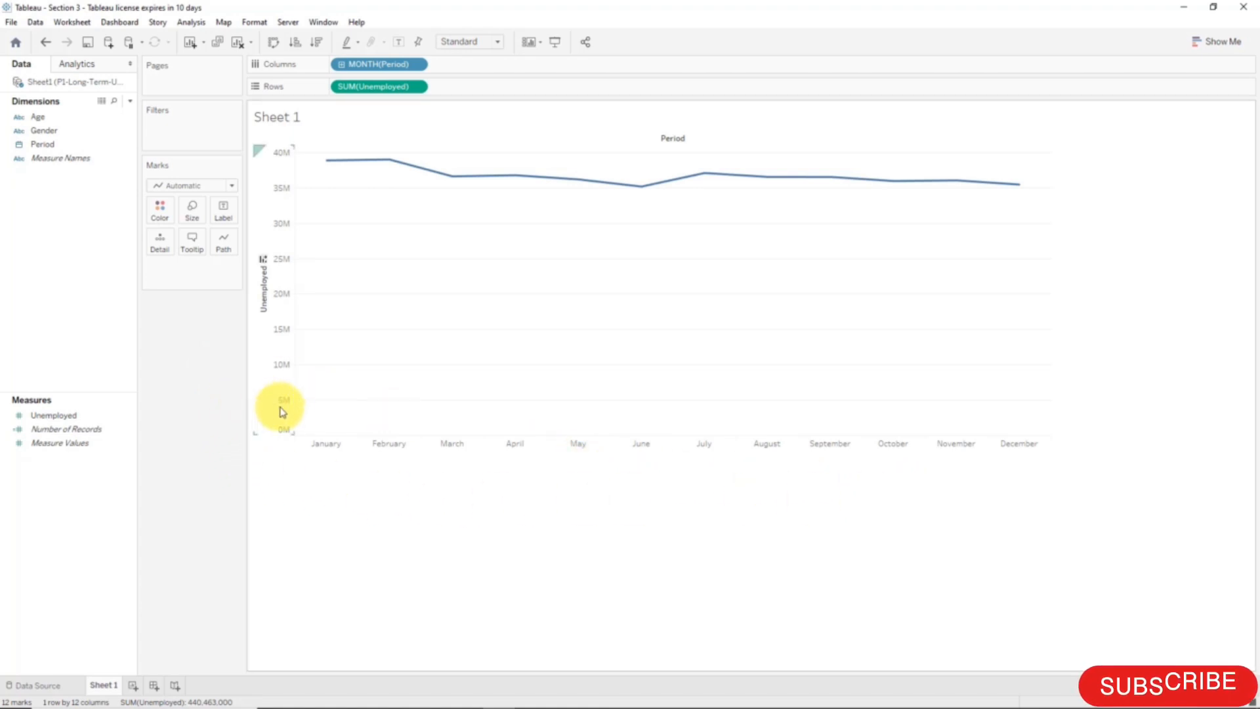
Step: Change Period on Columns to continuous Month (May 2015 format) and narrow the line chart slightly
left_click(419, 65)
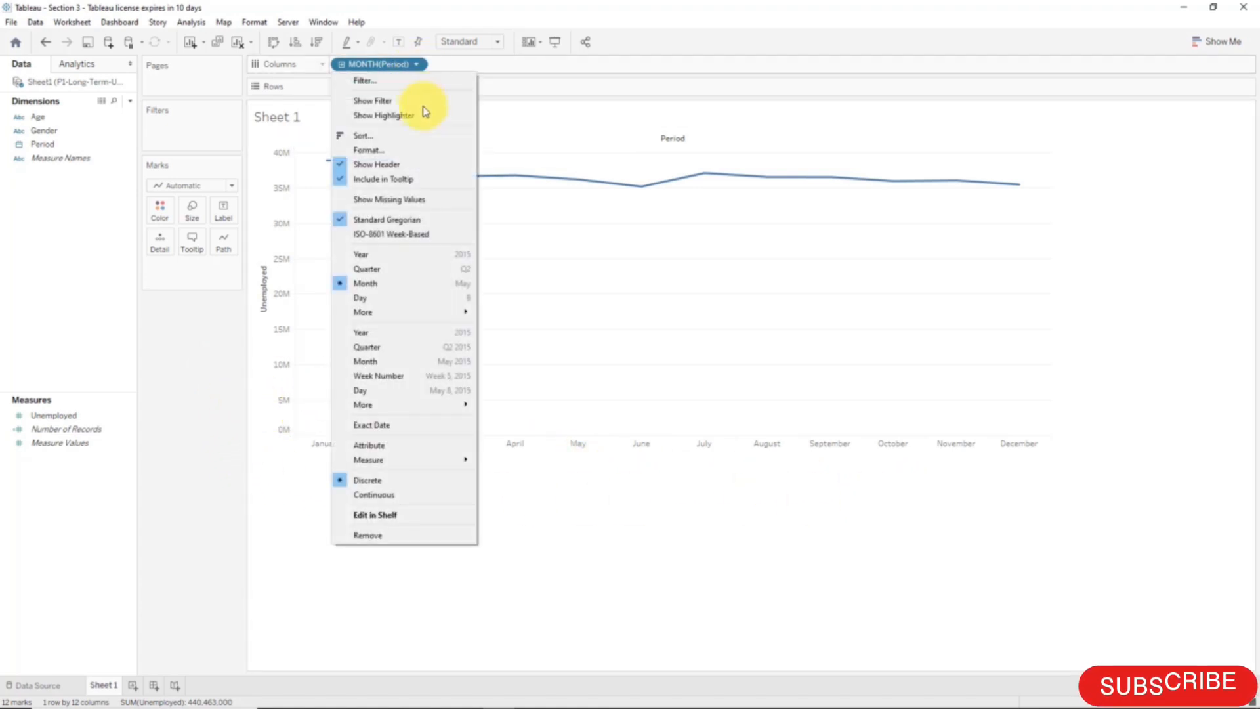
left_click(421, 363)
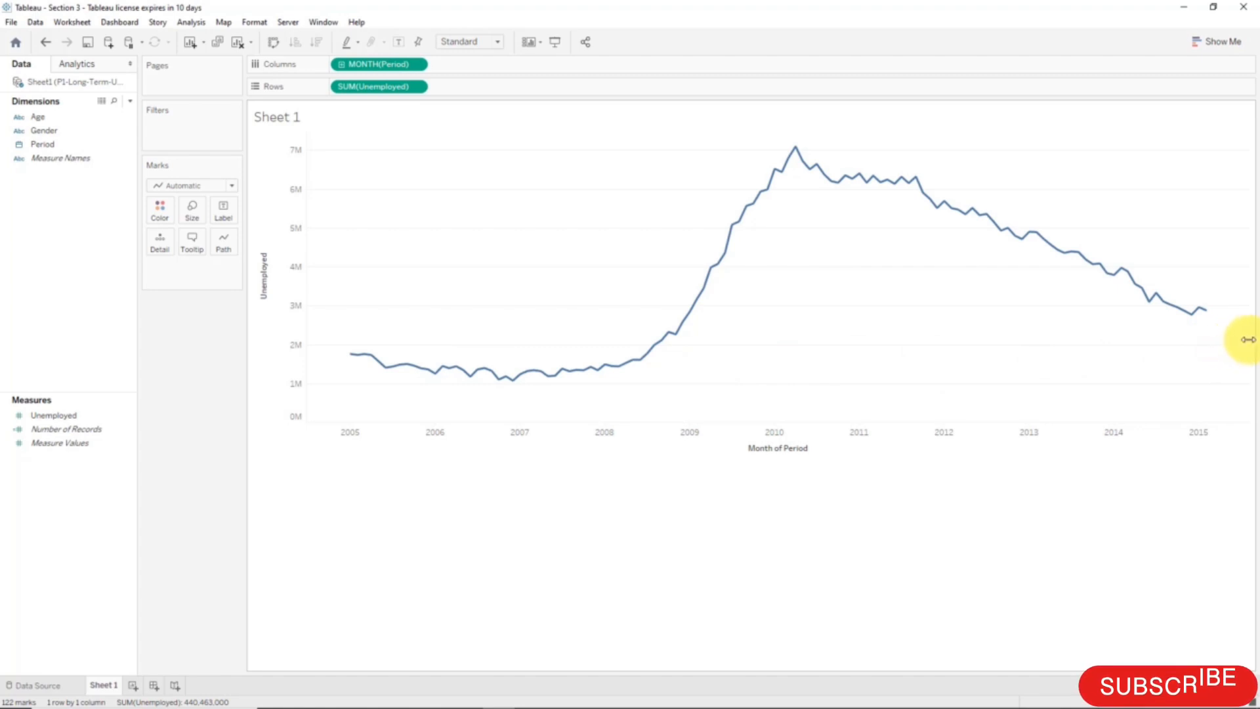
left_click_drag(1249, 338, 1125, 338)
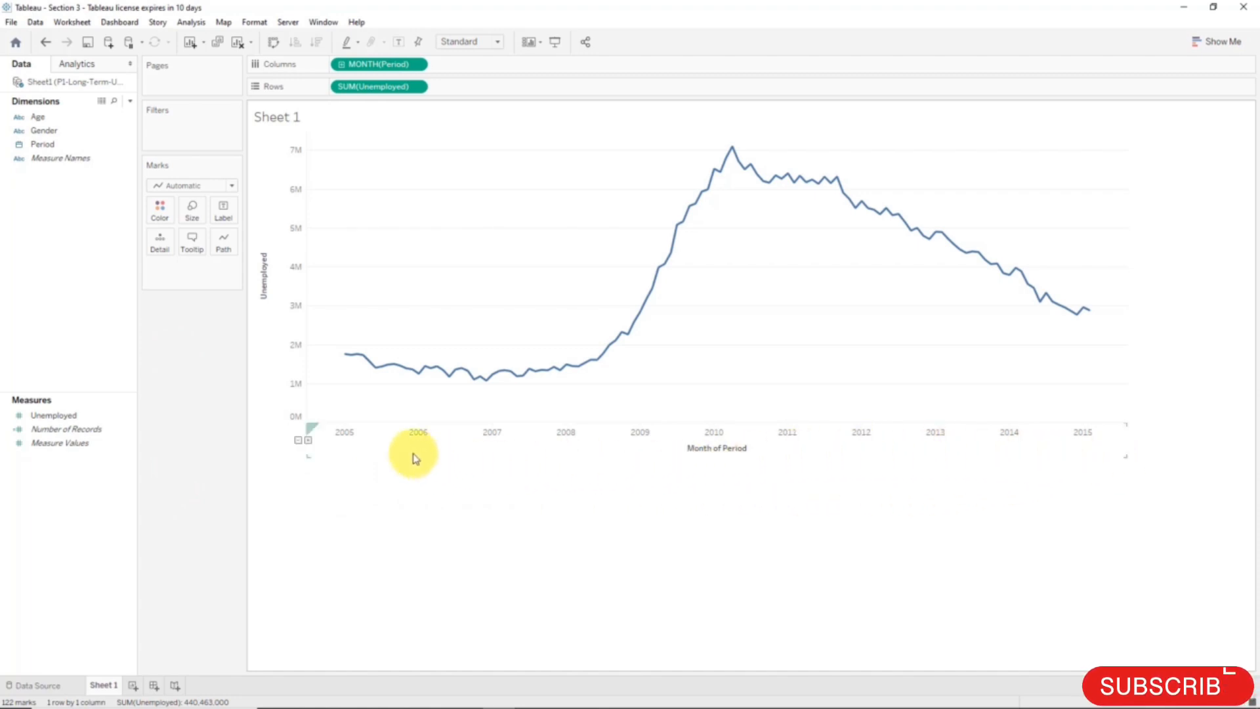
Step: Toggle Period on Columns between continuous and discrete Year to compare the charts, finishing on continuous Year
mouse_move(420, 373)
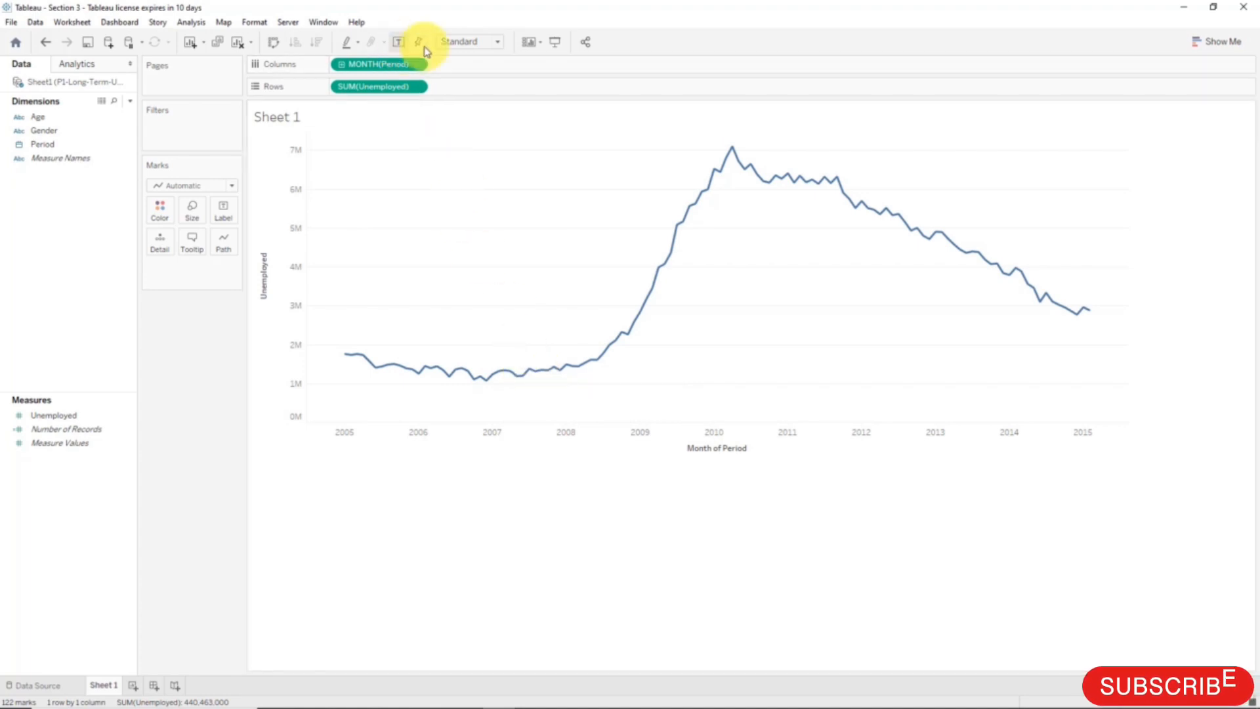
left_click(417, 65)
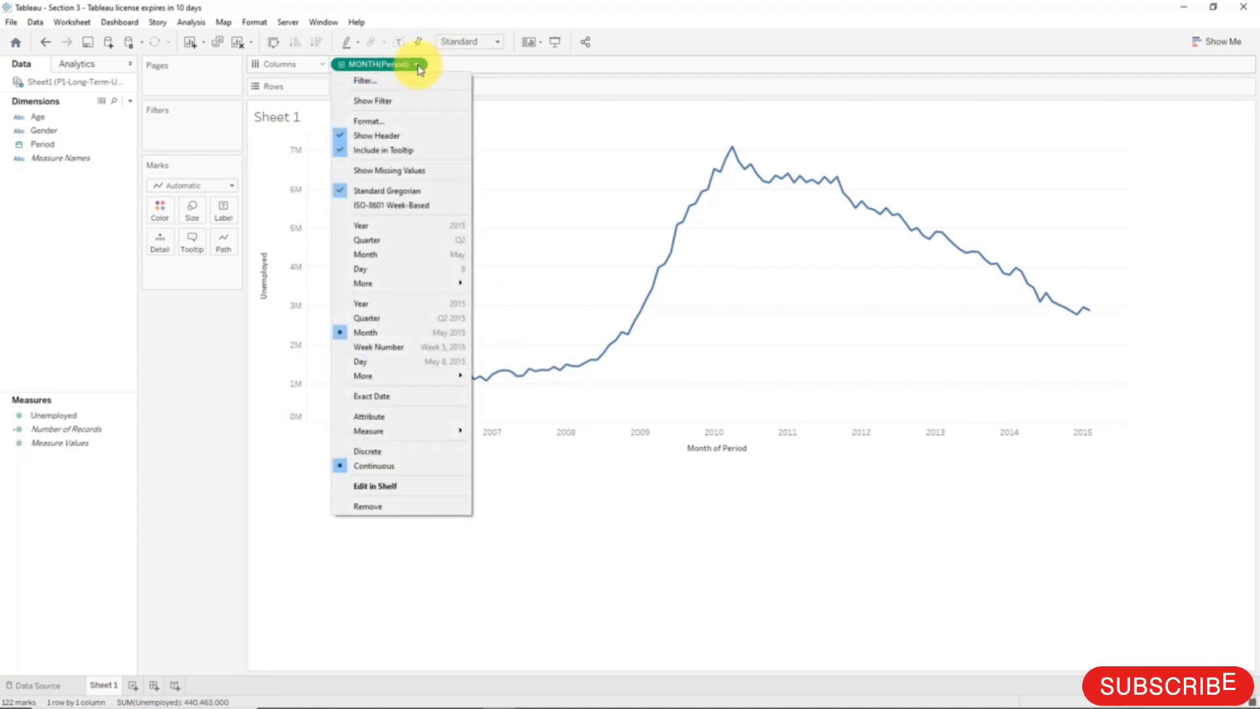
left_click(408, 307)
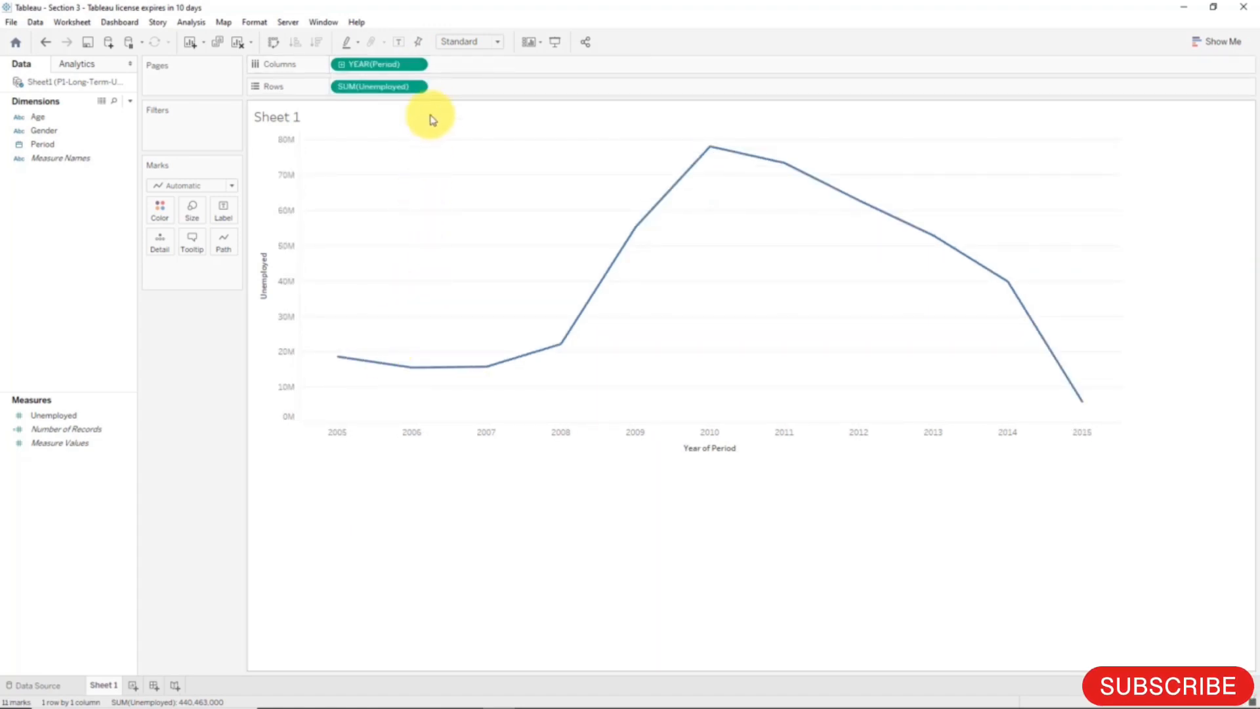
left_click(416, 65)
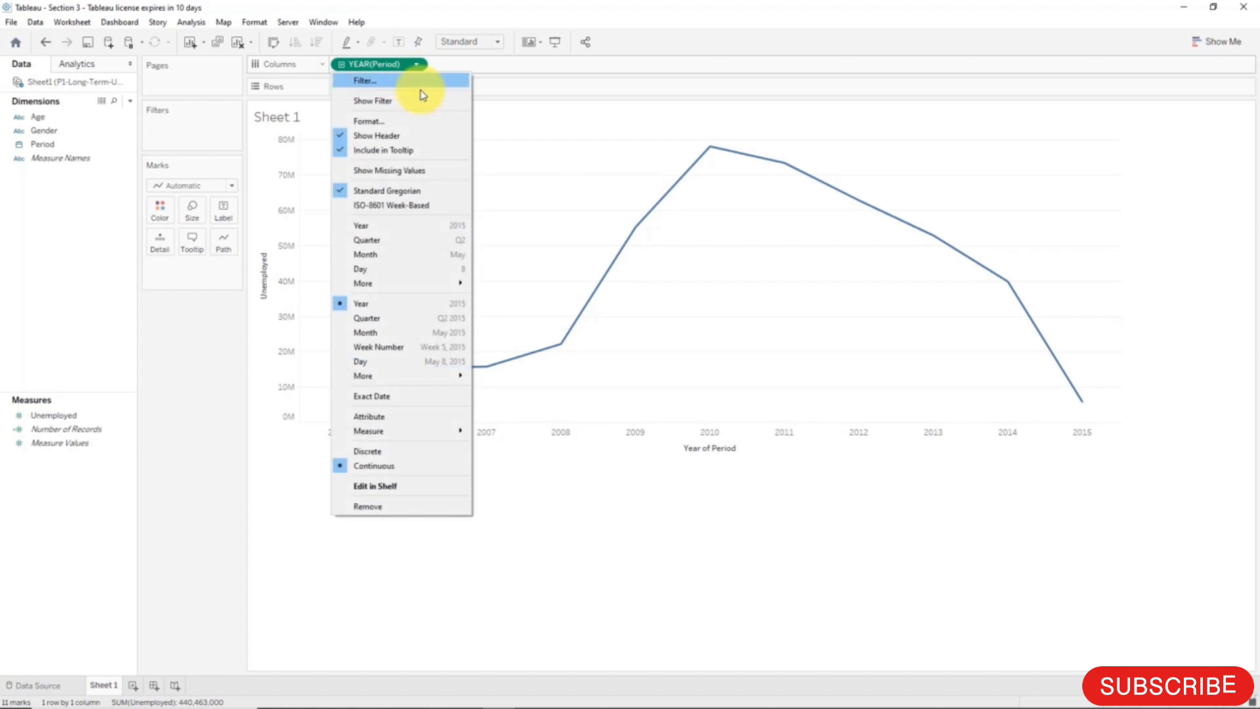
left_click(404, 233)
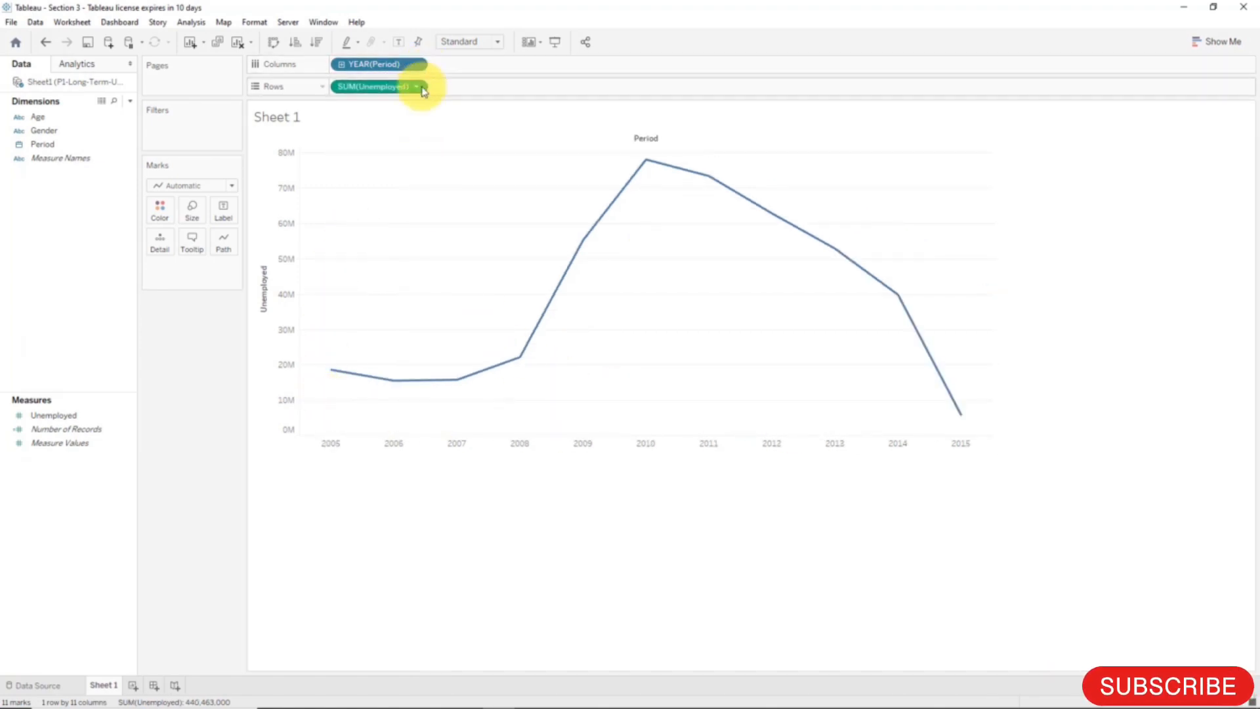
left_click(416, 64)
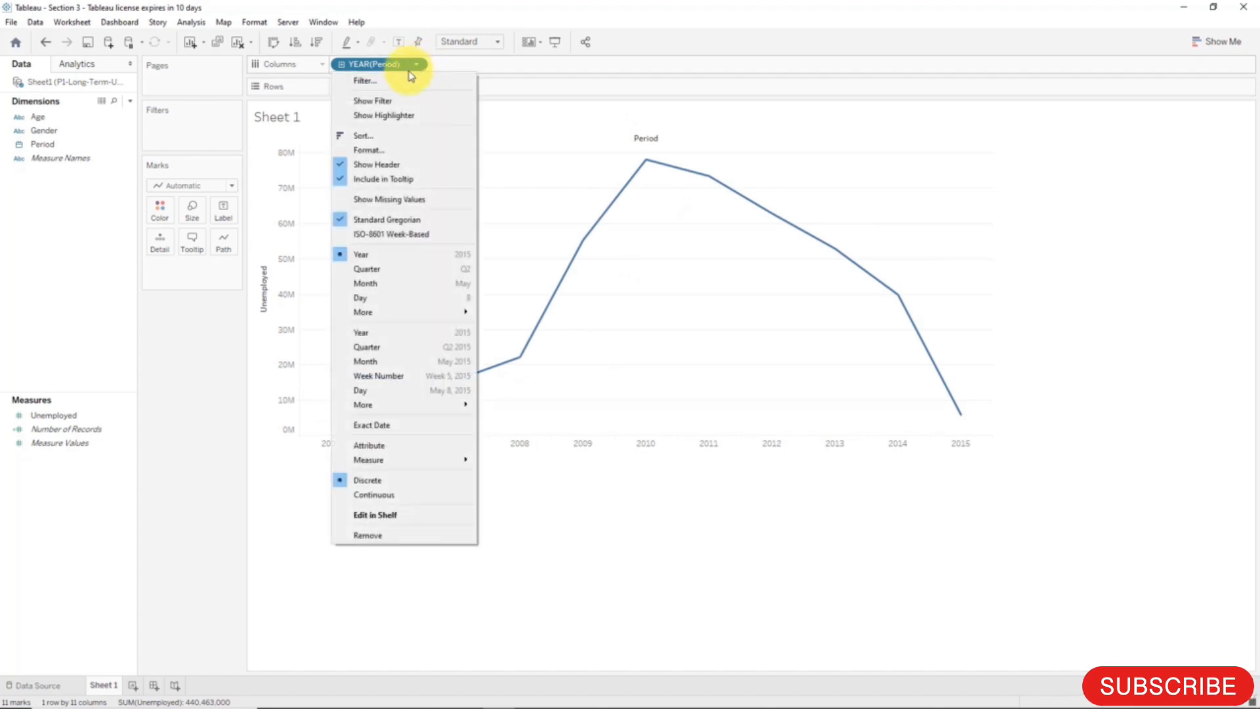
left_click(373, 334)
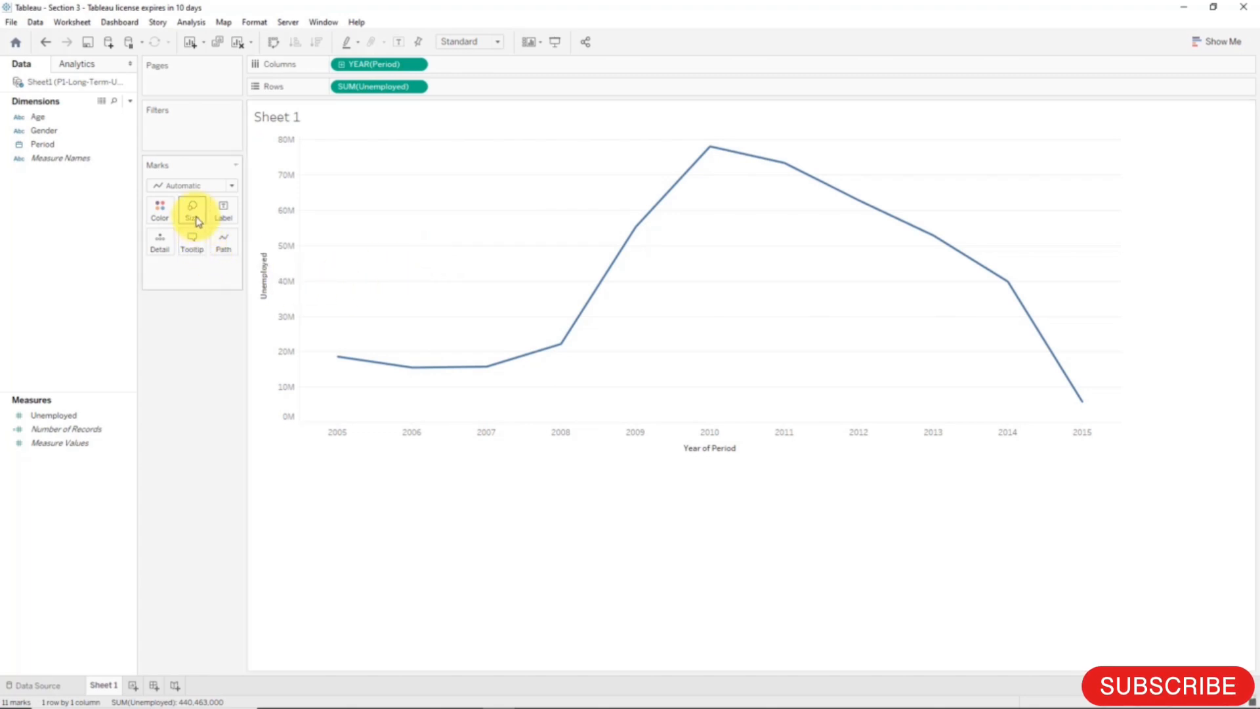
Step: Show markers on every point of the line and change Period on Columns to continuous Month
left_click(160, 209)
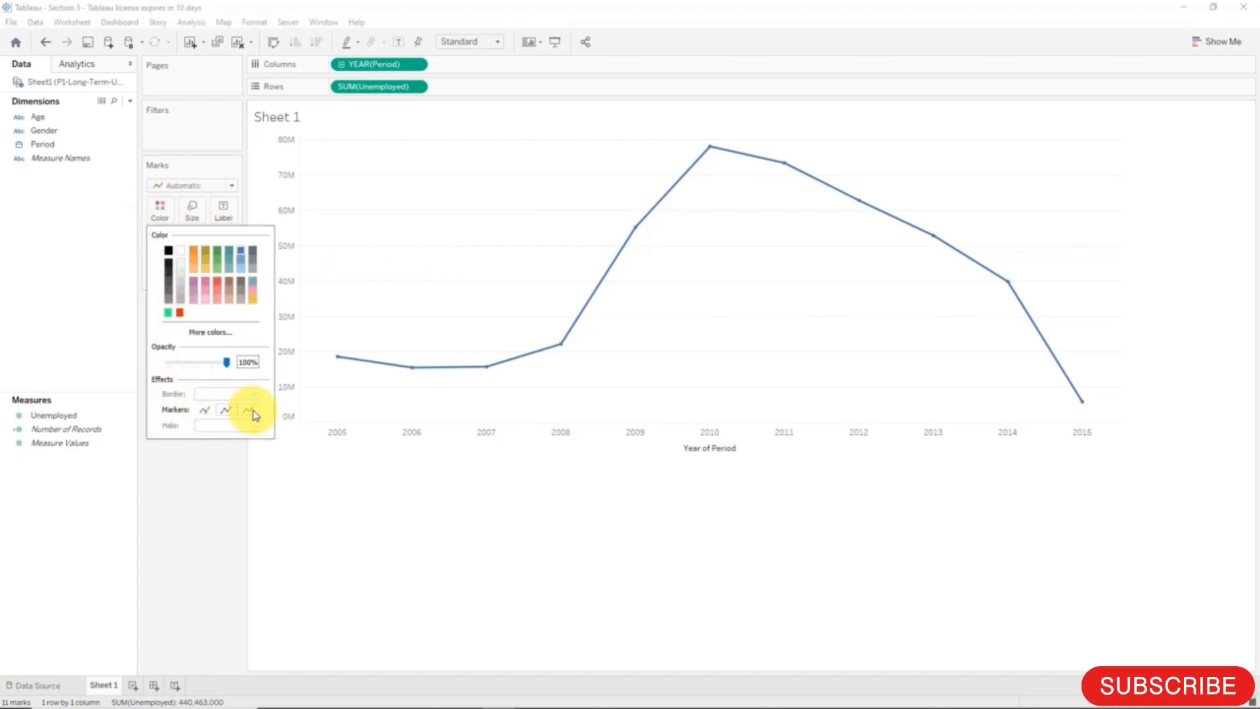
left_click(382, 473)
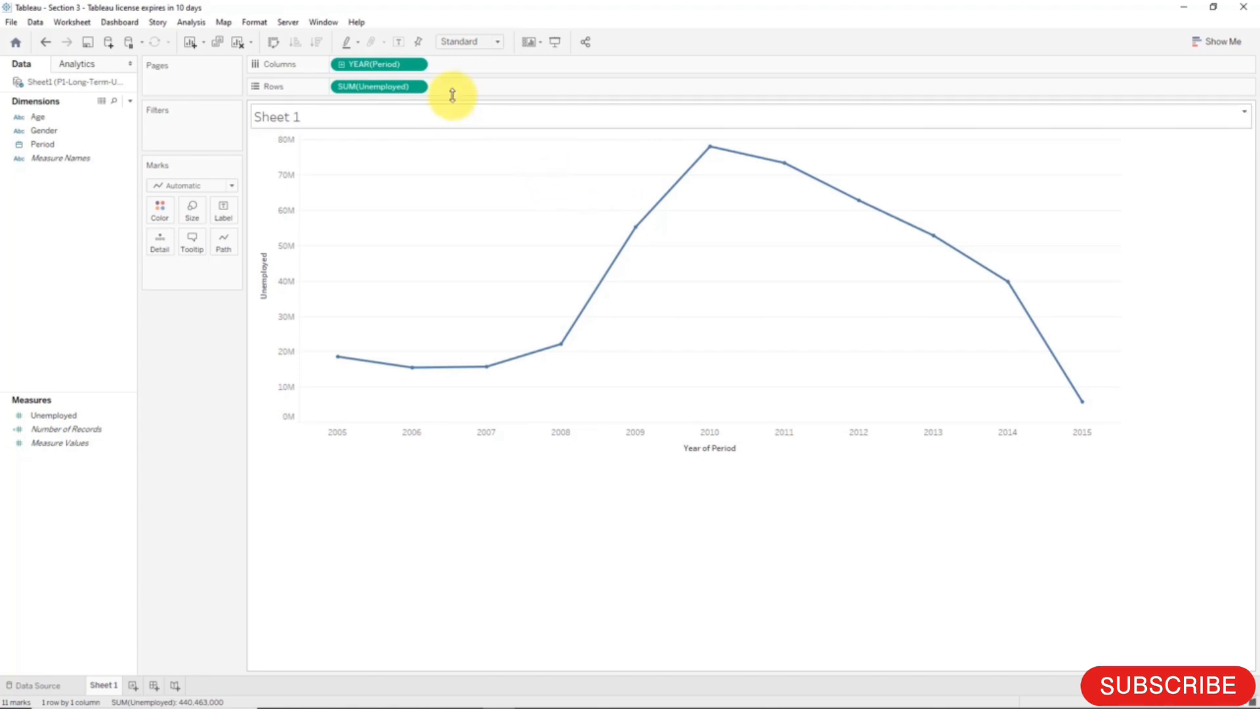
left_click(418, 65)
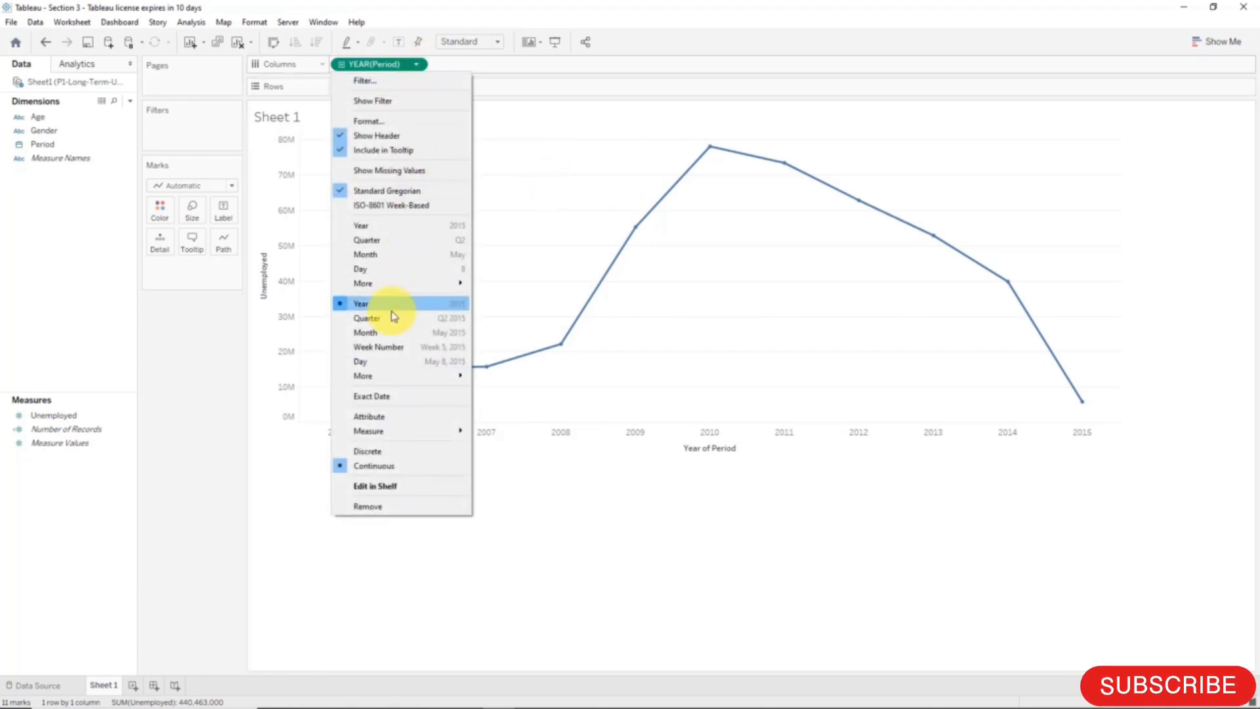
left_click(393, 333)
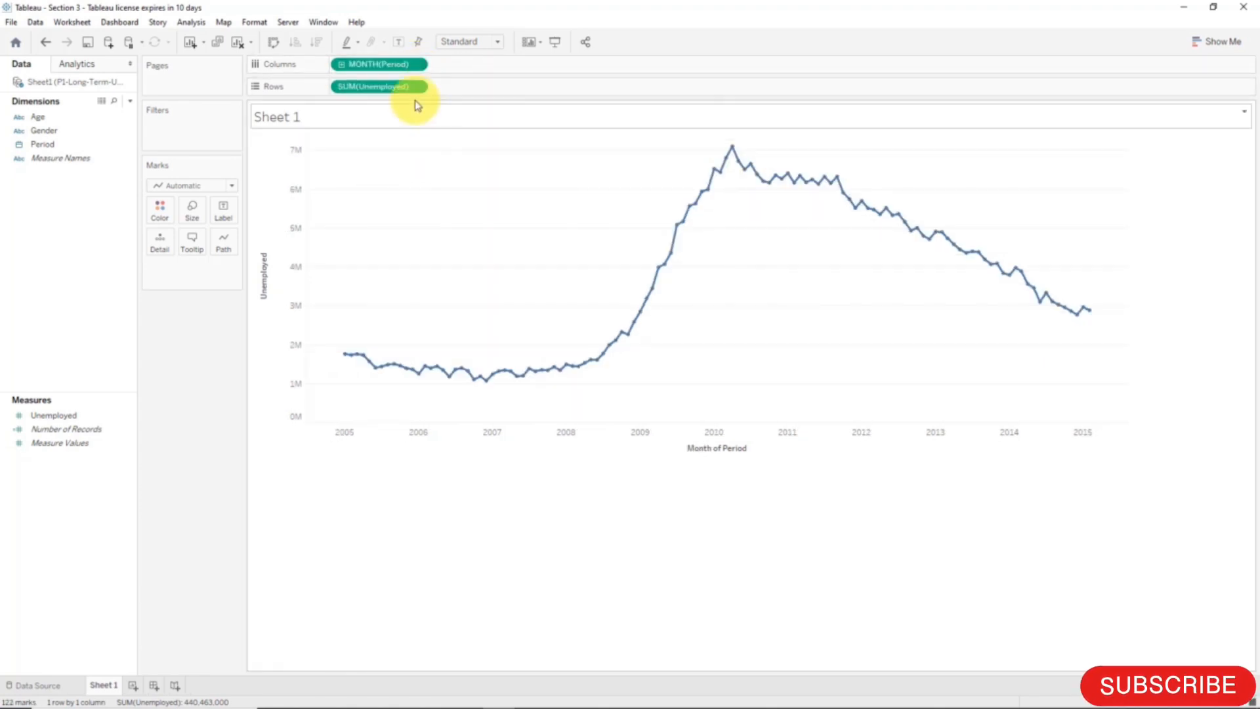
Step: Change Period on Columns to continuous Quarter for comparison, and return it to continuous Month
left_click(415, 65)
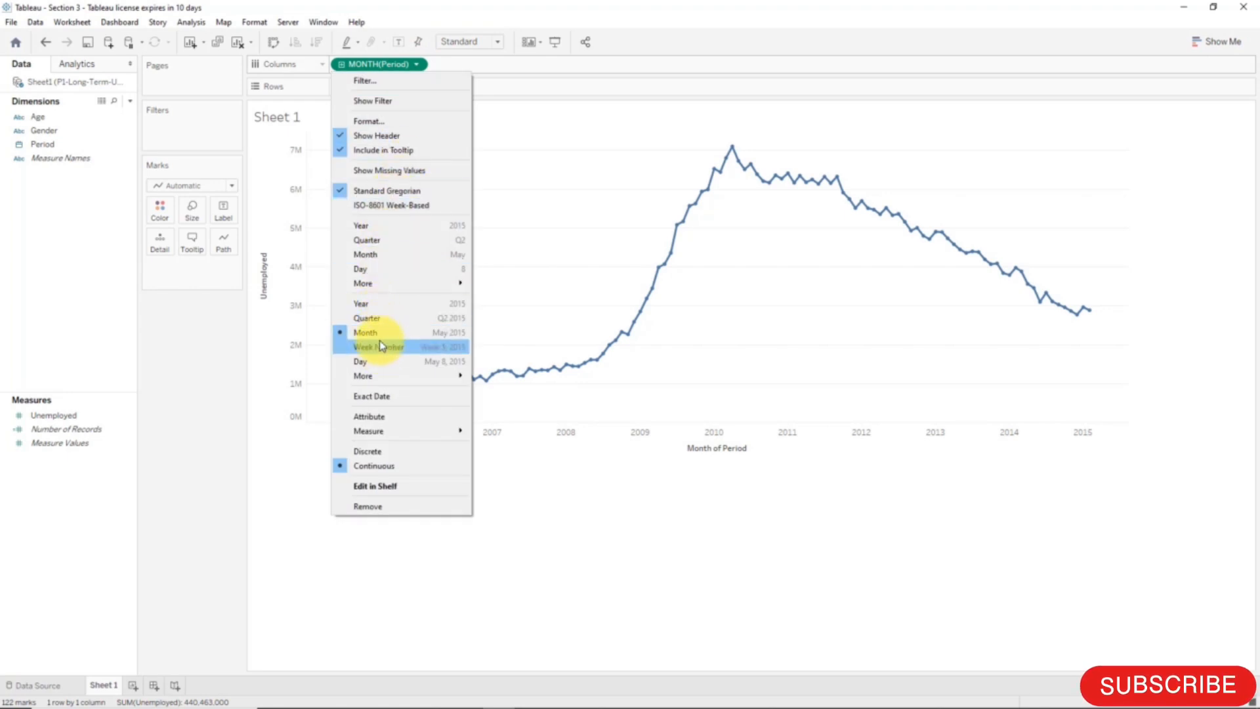
left_click(383, 319)
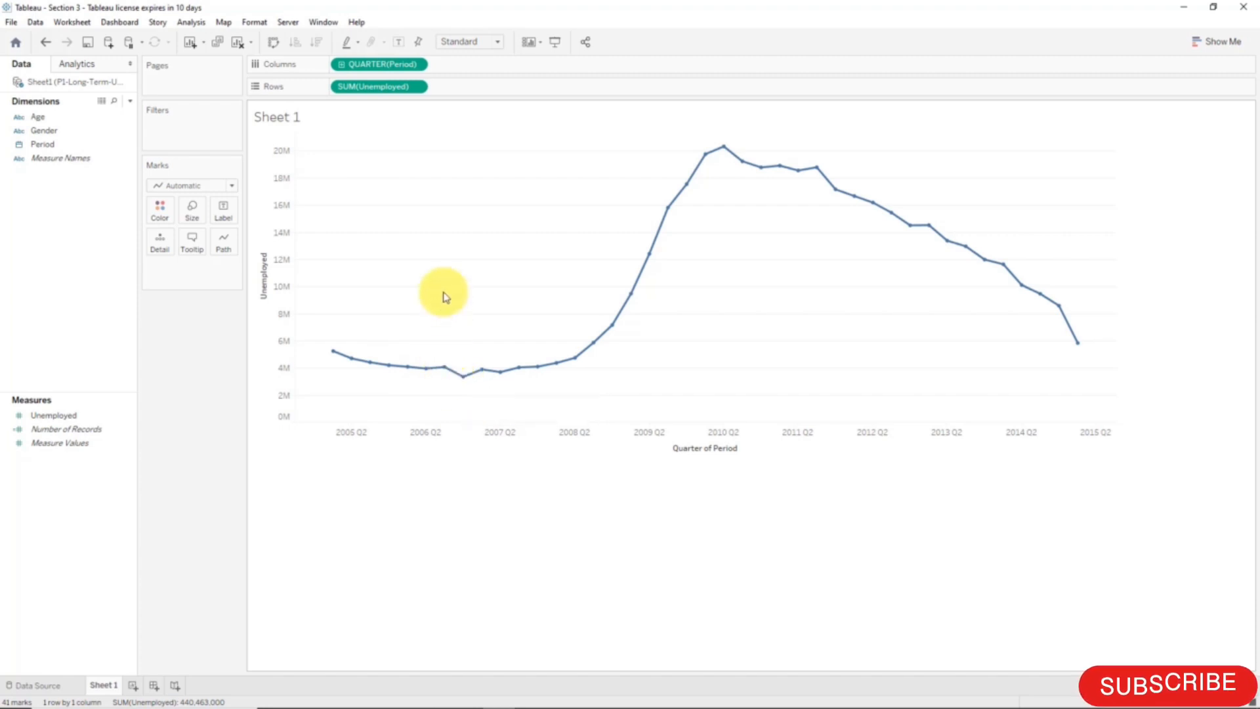
left_click(421, 67)
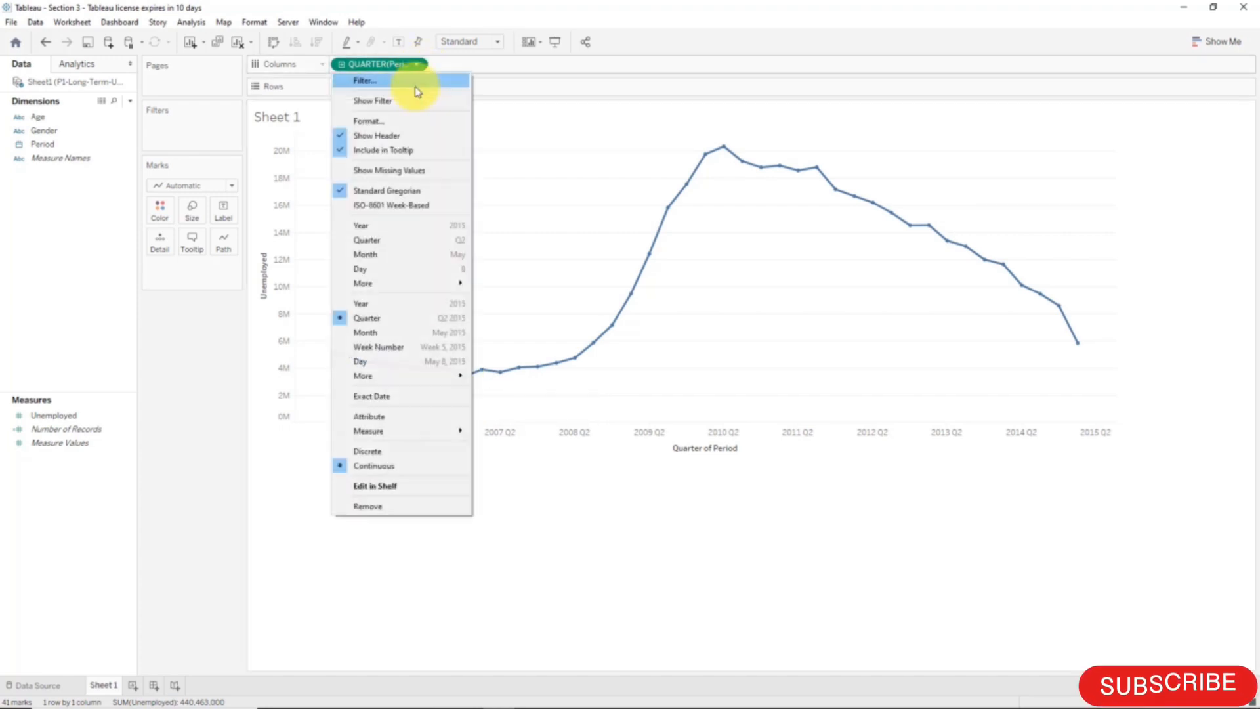
left_click(407, 335)
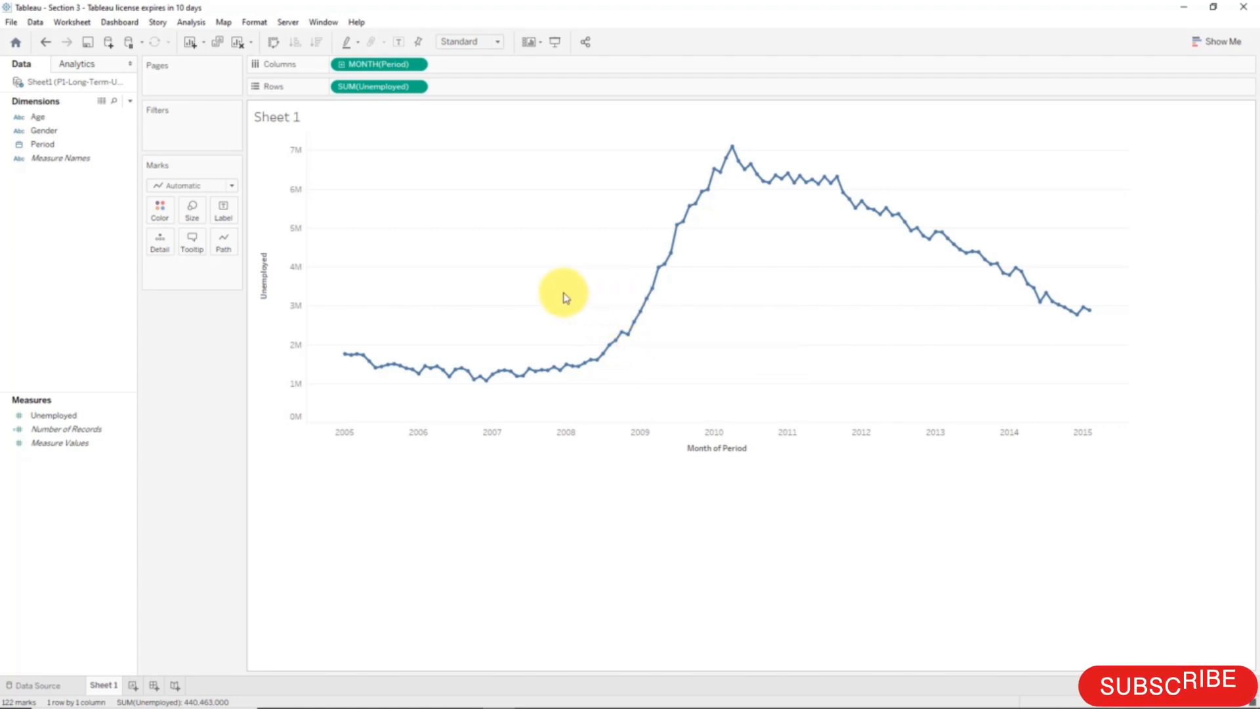
Step: Remove the point markers from the line so only the plain line is drawn
left_click(161, 212)
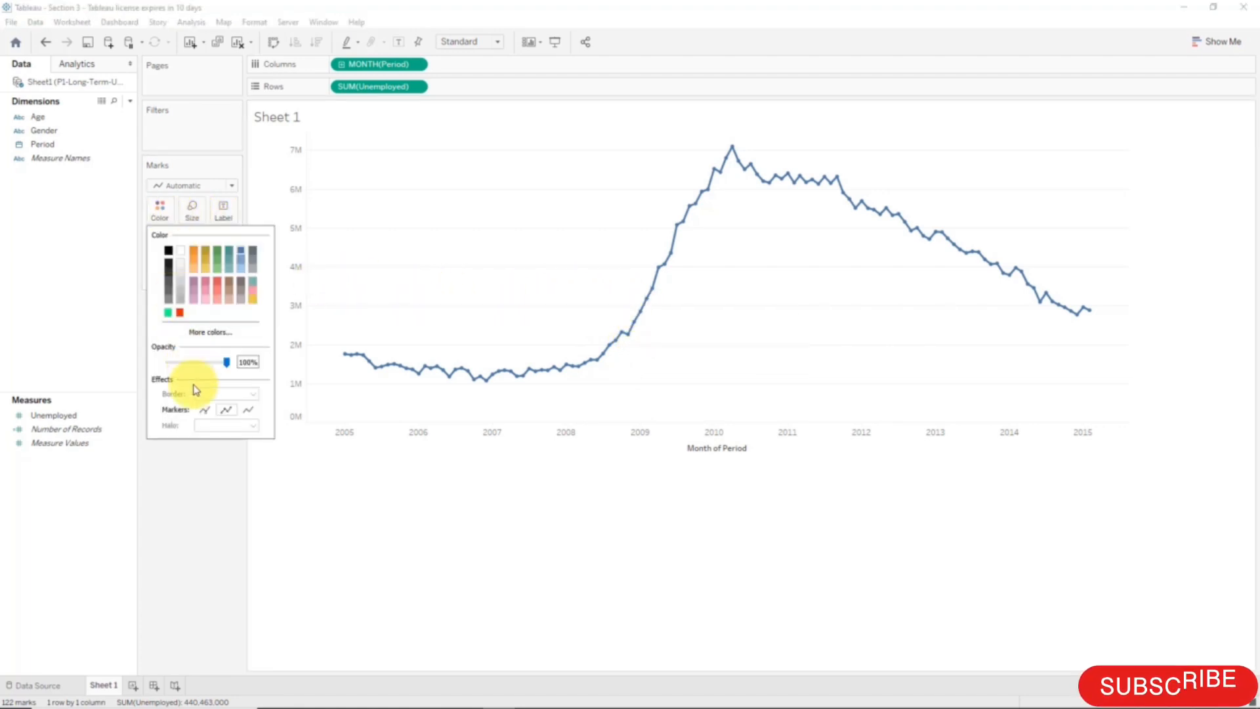
left_click(331, 501)
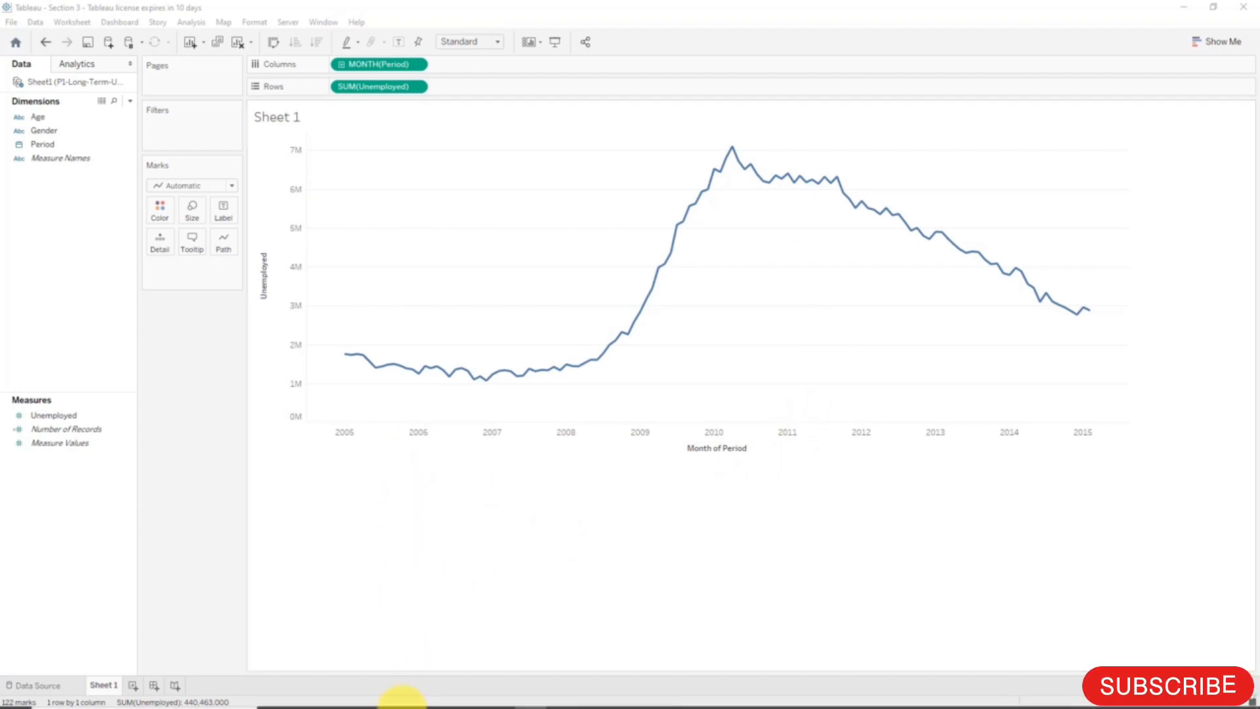
Step: Switch to Chrome, search Google for "unemployment 27 weeks fred" and open FRED's Number Unemployed for 27 Weeks & Over series
left_click(371, 696)
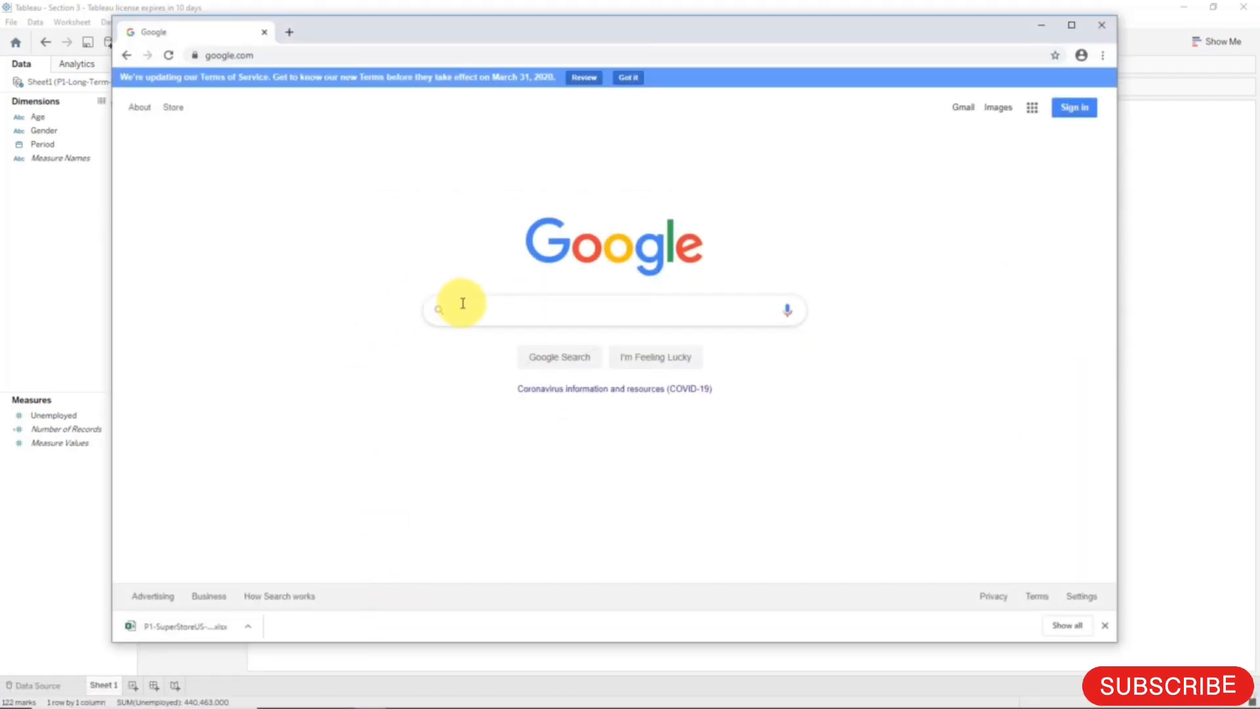
left_click(463, 304)
type("une")
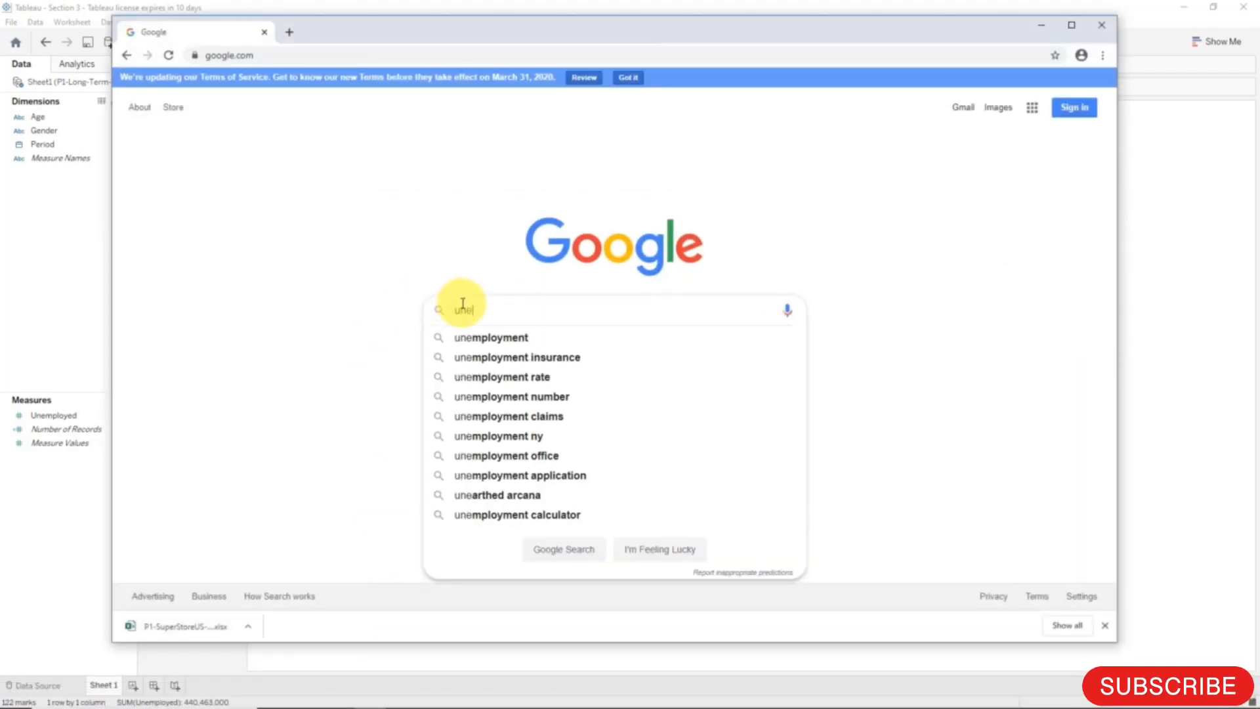
type("mployment")
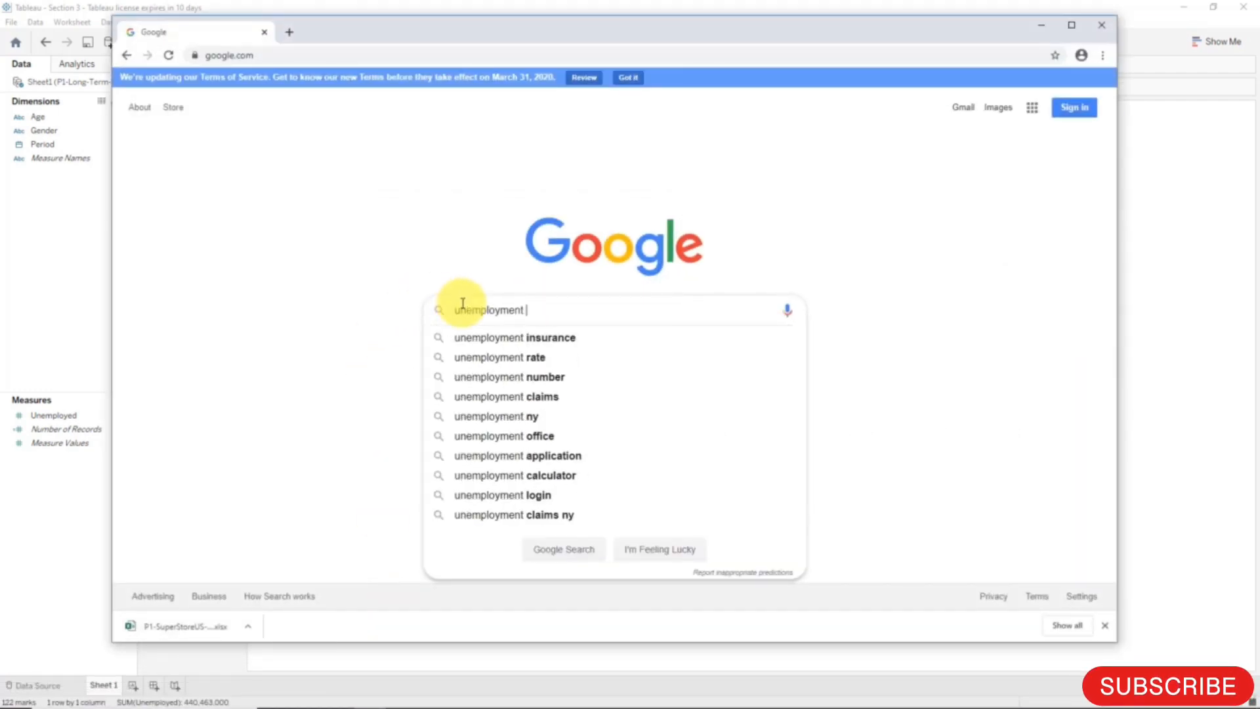
type(" 27")
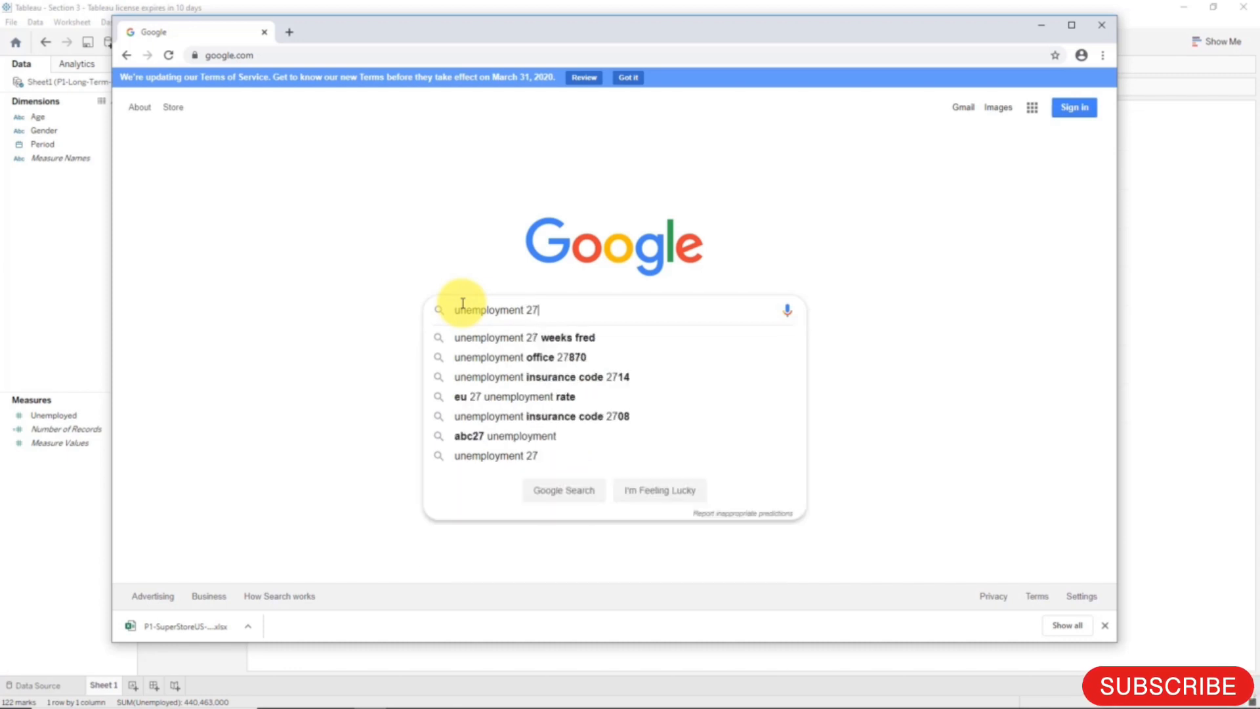
type(" wee")
key("Down")
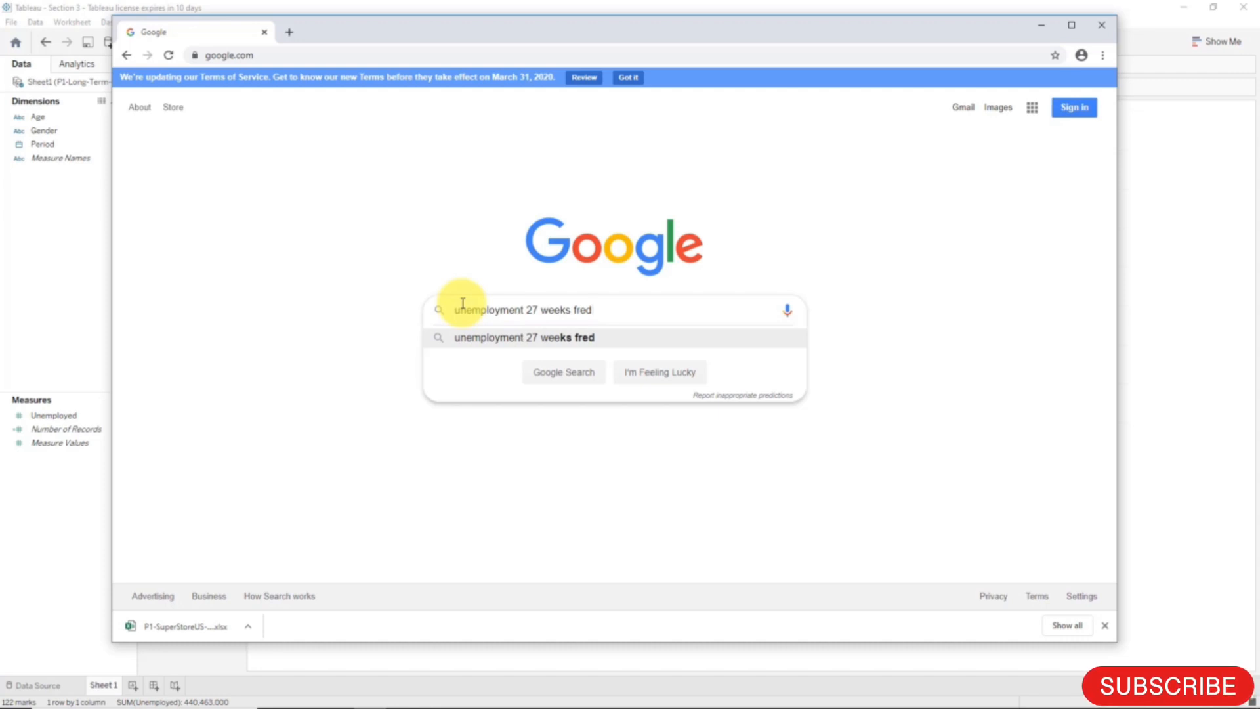
key("Return")
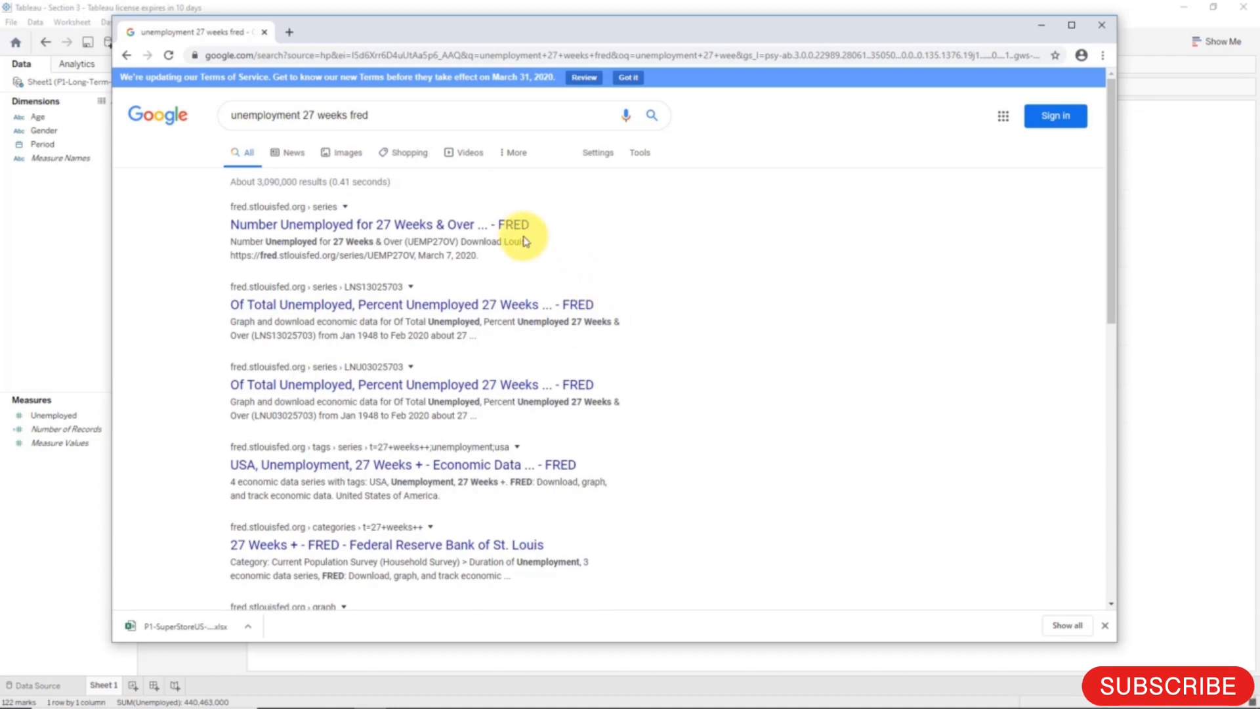
left_click(466, 226)
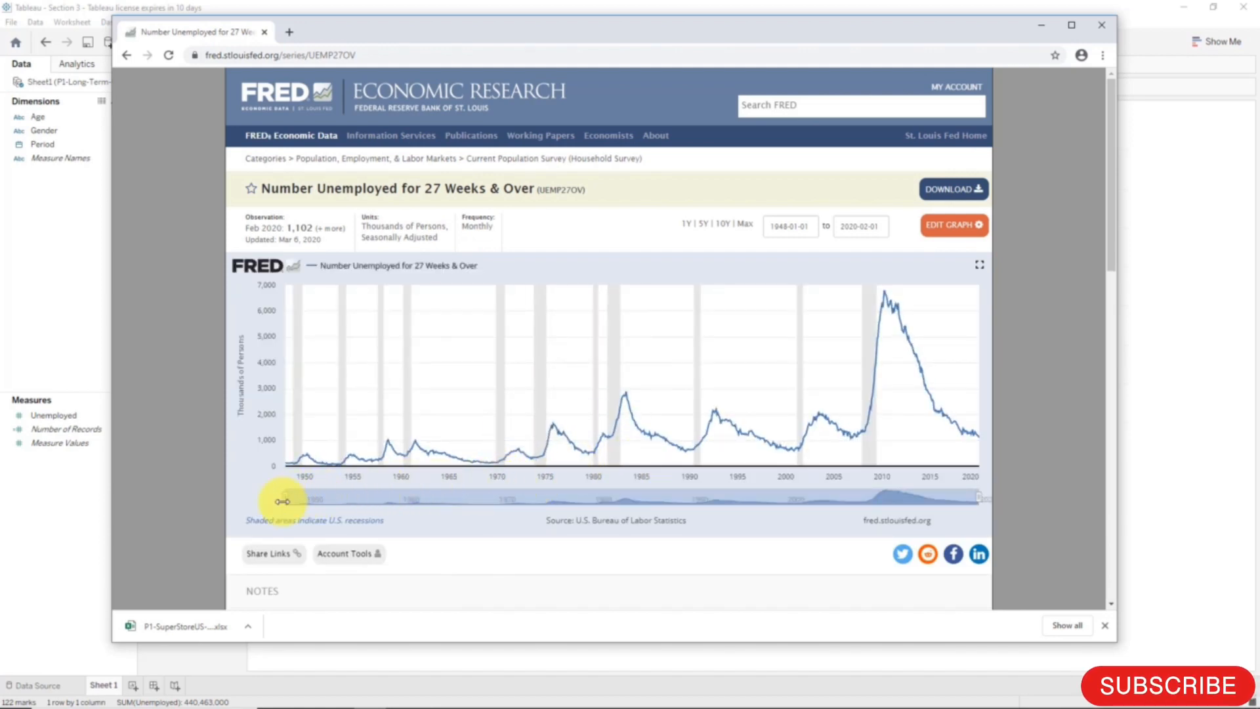
Step: Narrow the FRED graph's date range to start at about 2004-10-22 for comparison, and switch back to Tableau
left_click_drag(294, 500, 426, 498)
left_click_drag(595, 498, 832, 492)
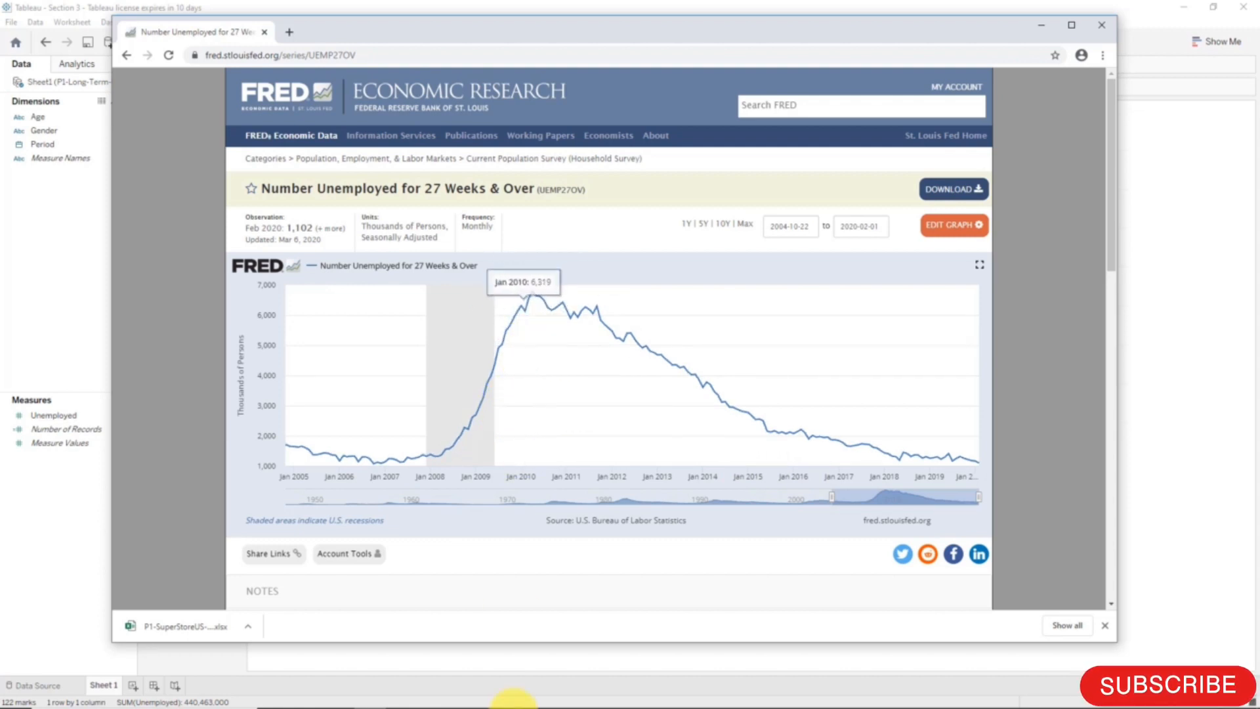
left_click(498, 697)
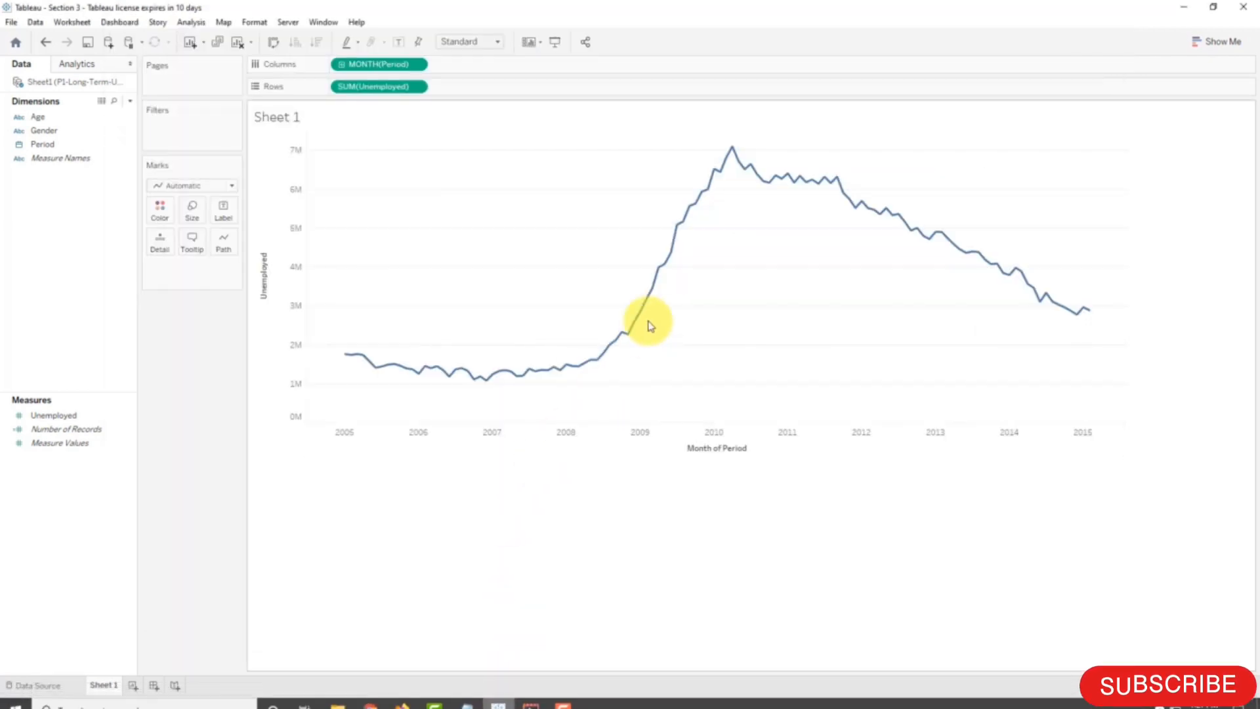